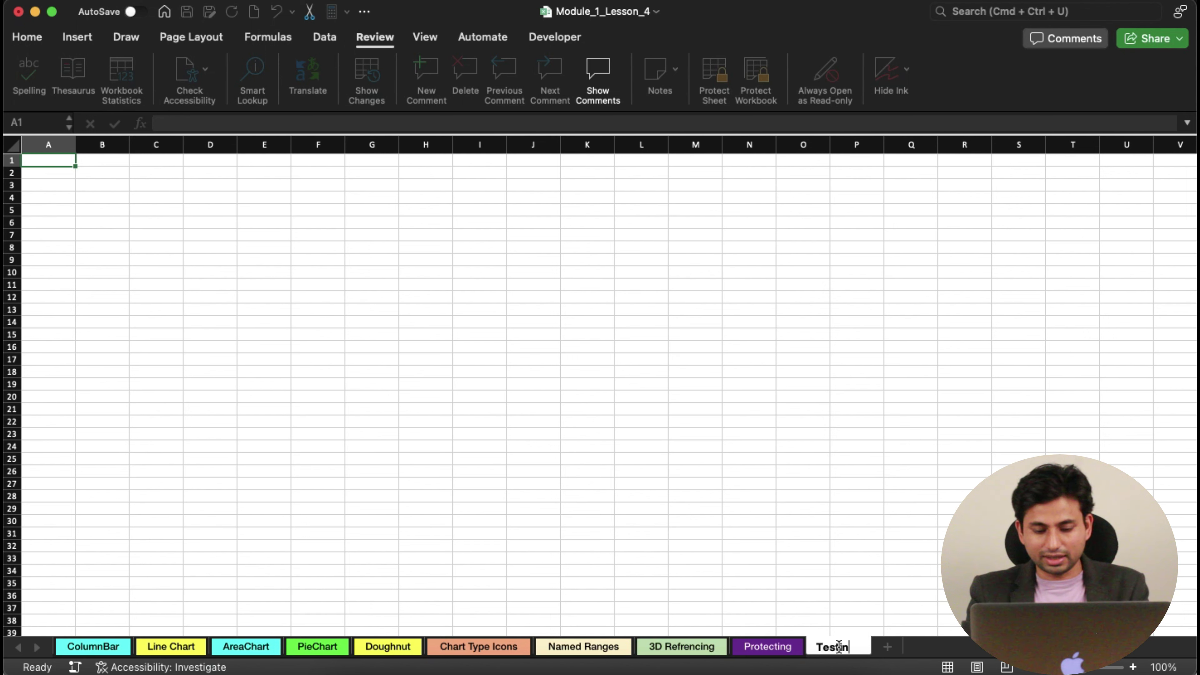
Confirm the new sheet's name as Testing and fill cell F13 on the Protecting sheet with yellow
left_click(740, 484)
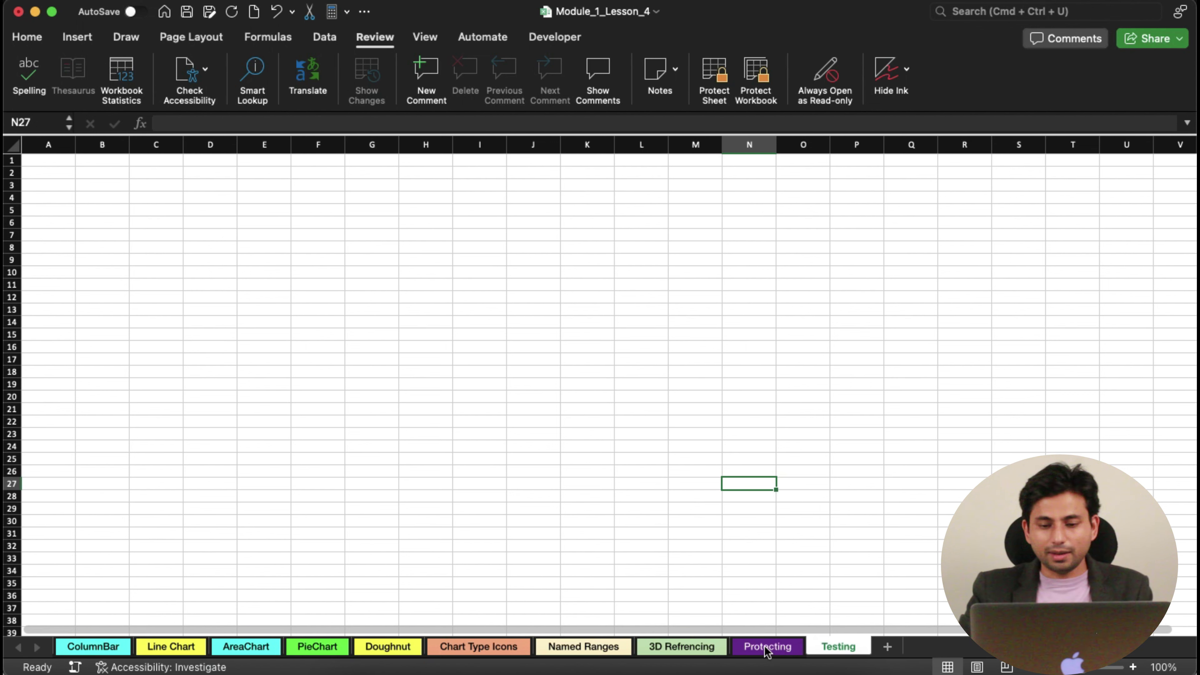
left_click(787, 654)
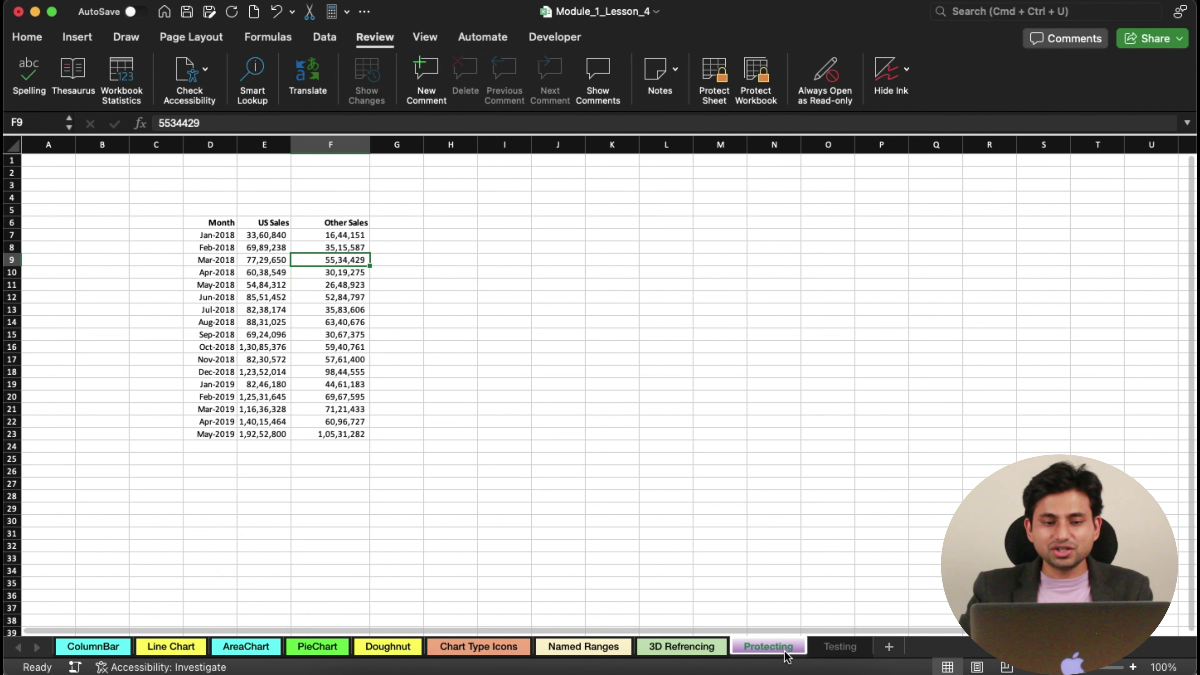
left_click(333, 310)
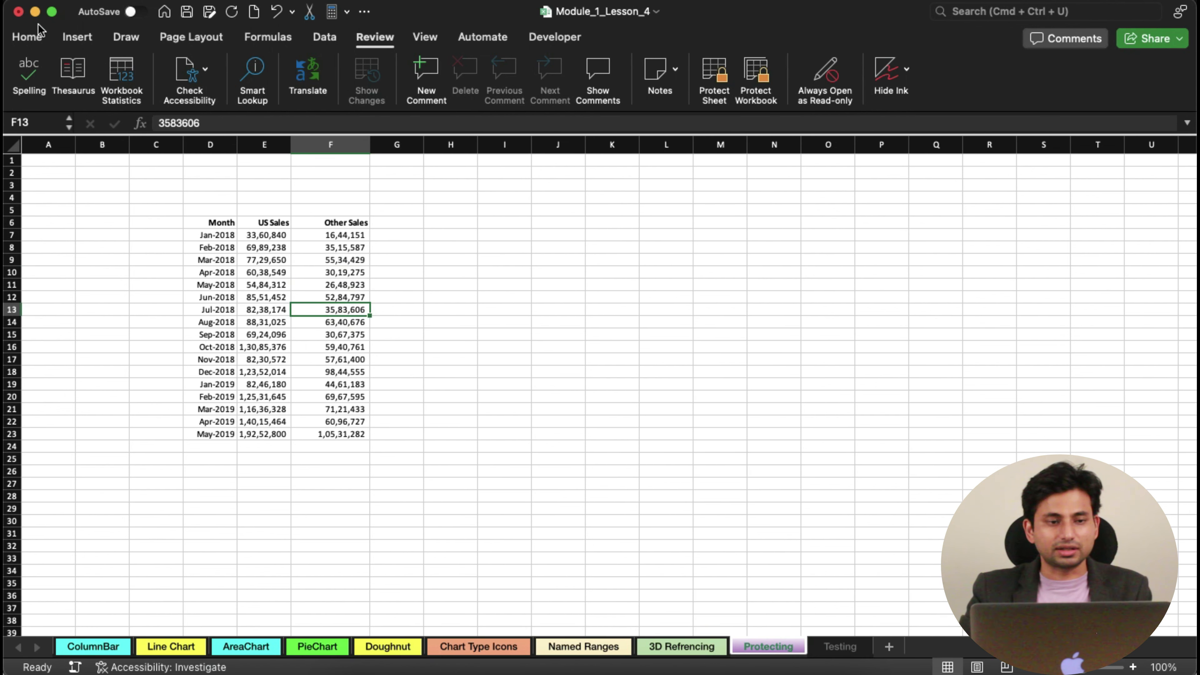
left_click(29, 38)
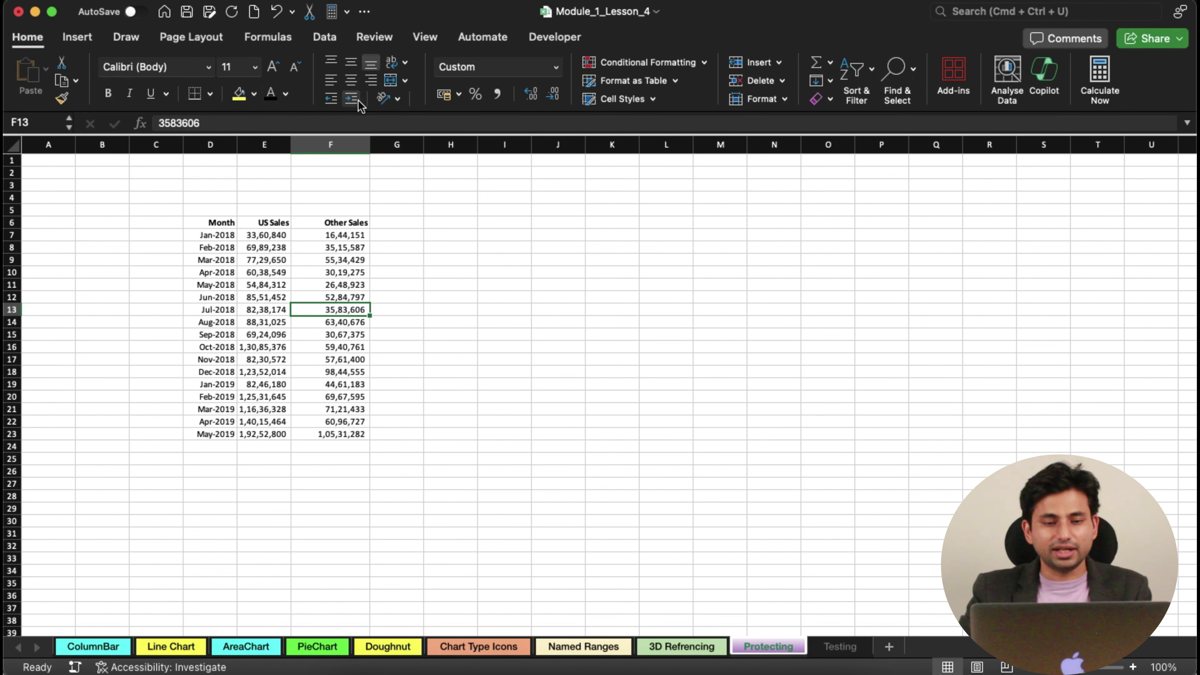
left_click(240, 93)
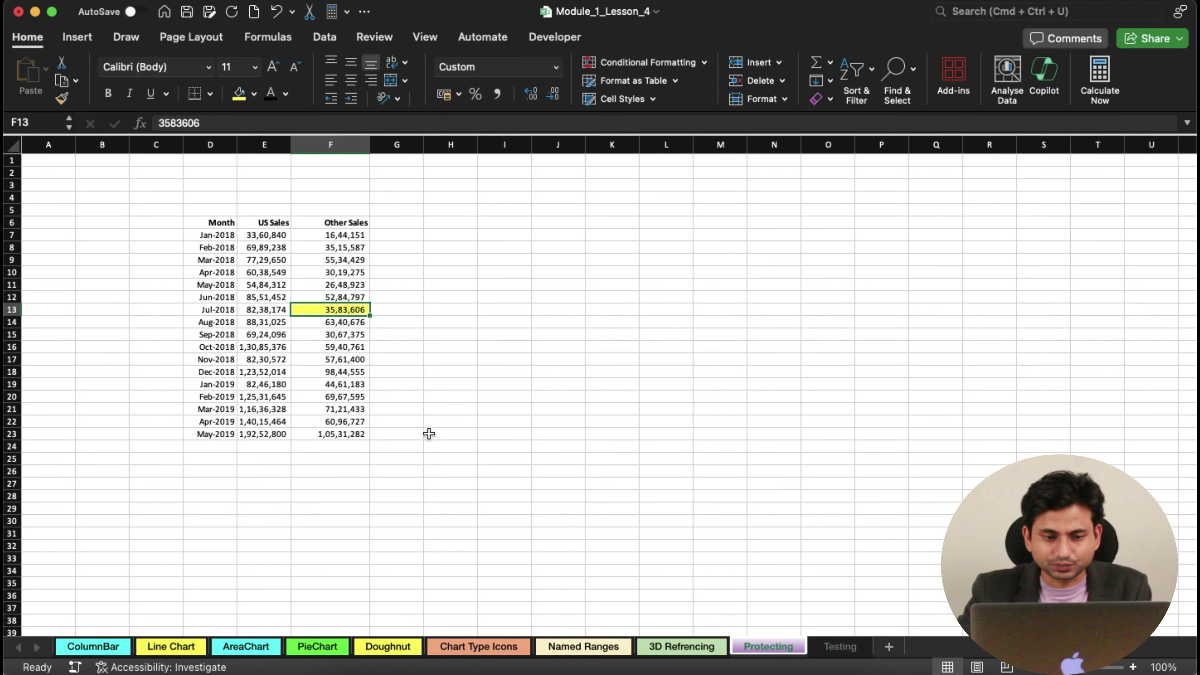
Fill cell H12 on the Testing sheet with the standard light green and widen column H to about double
left_click(834, 645)
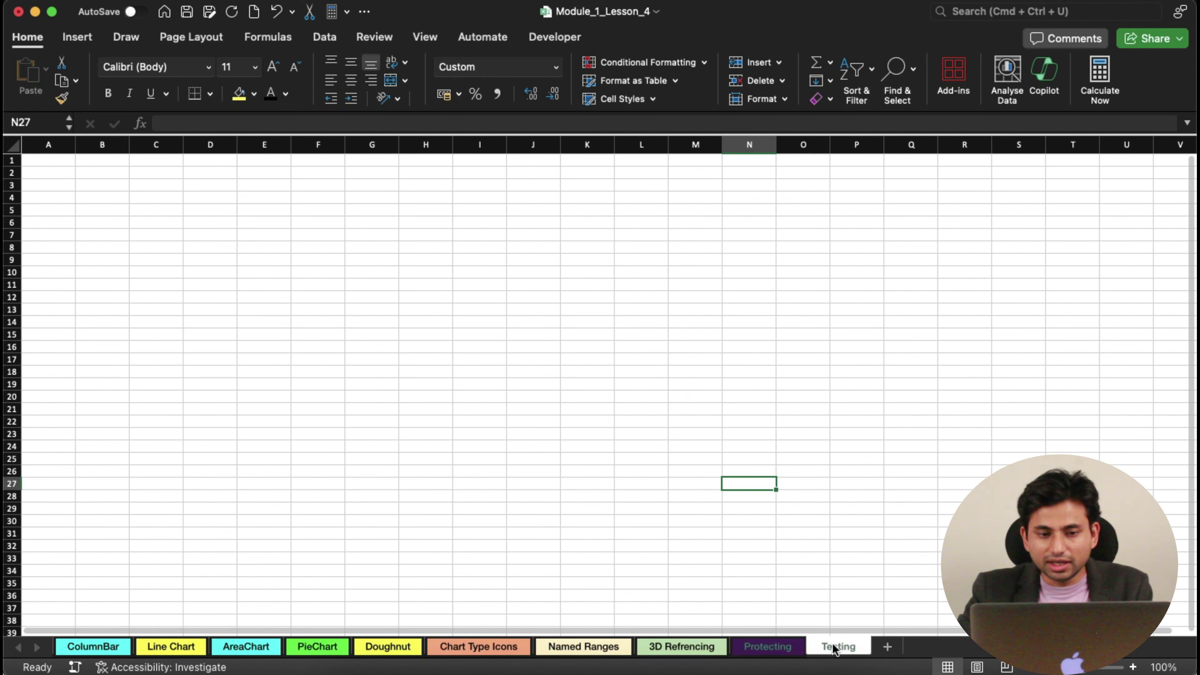
left_click(449, 296)
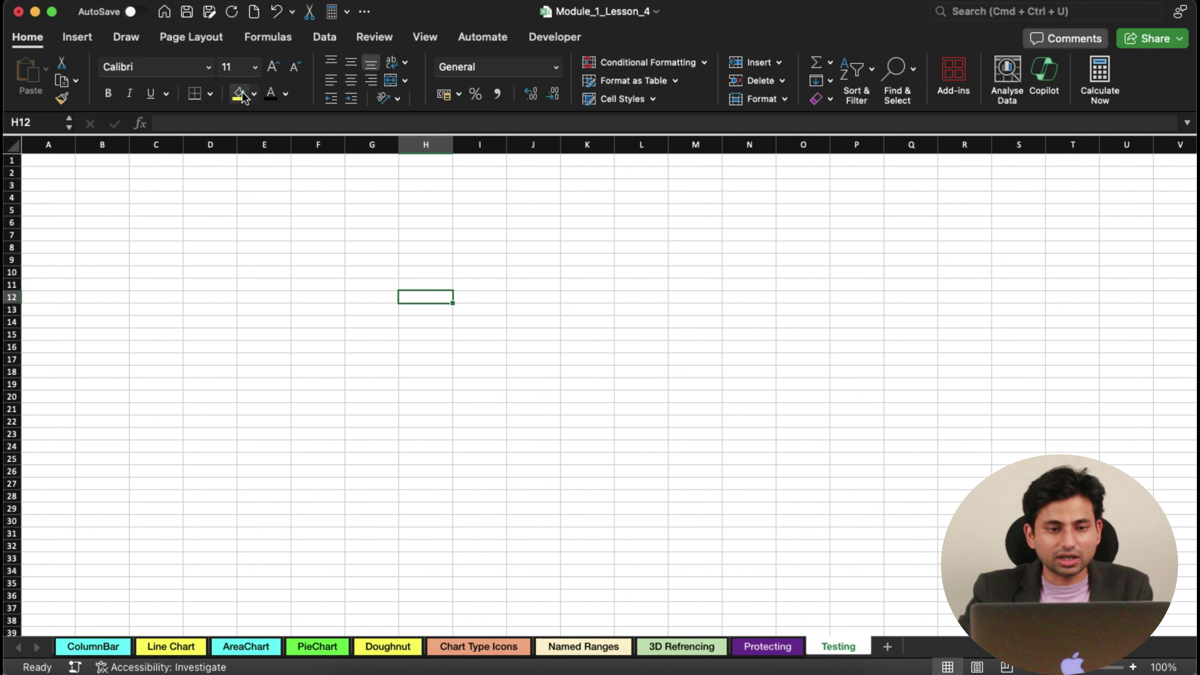
left_click(254, 93)
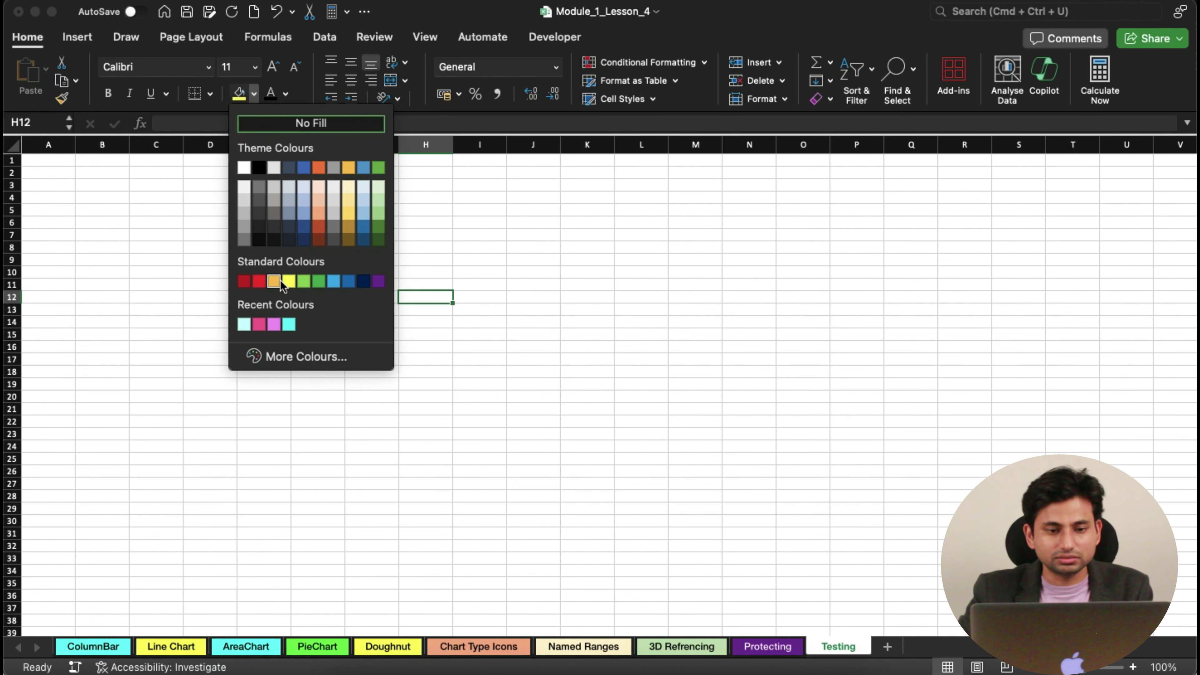
left_click(320, 283)
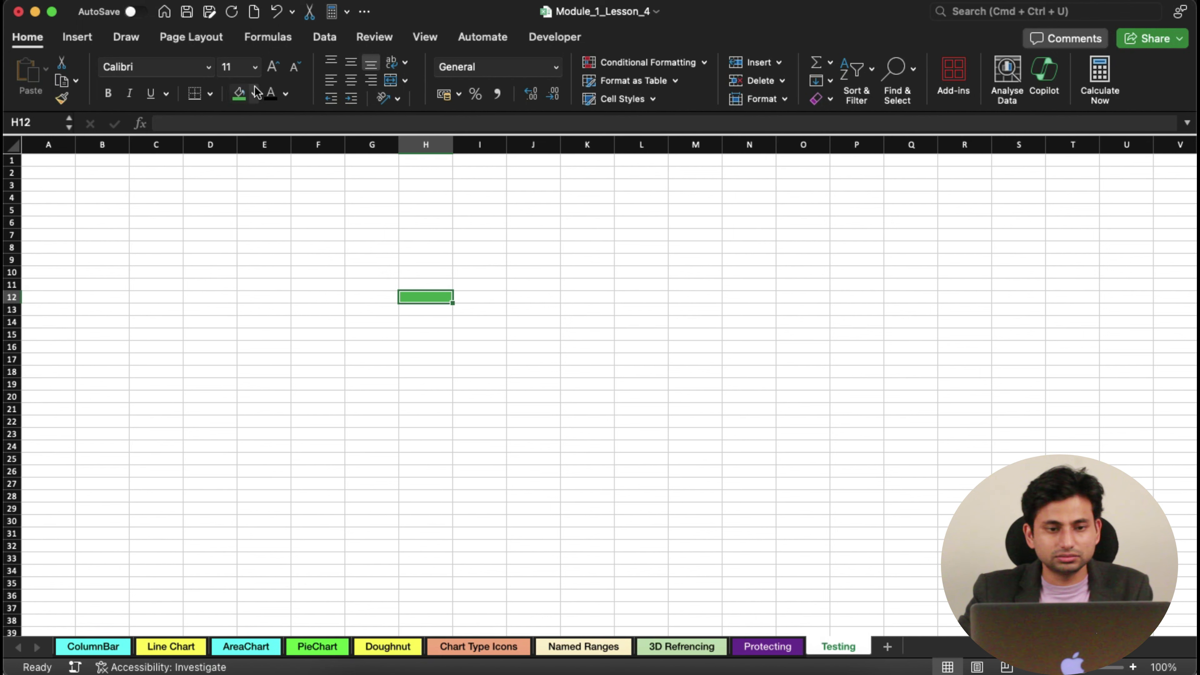
left_click(254, 94)
left_click(304, 281)
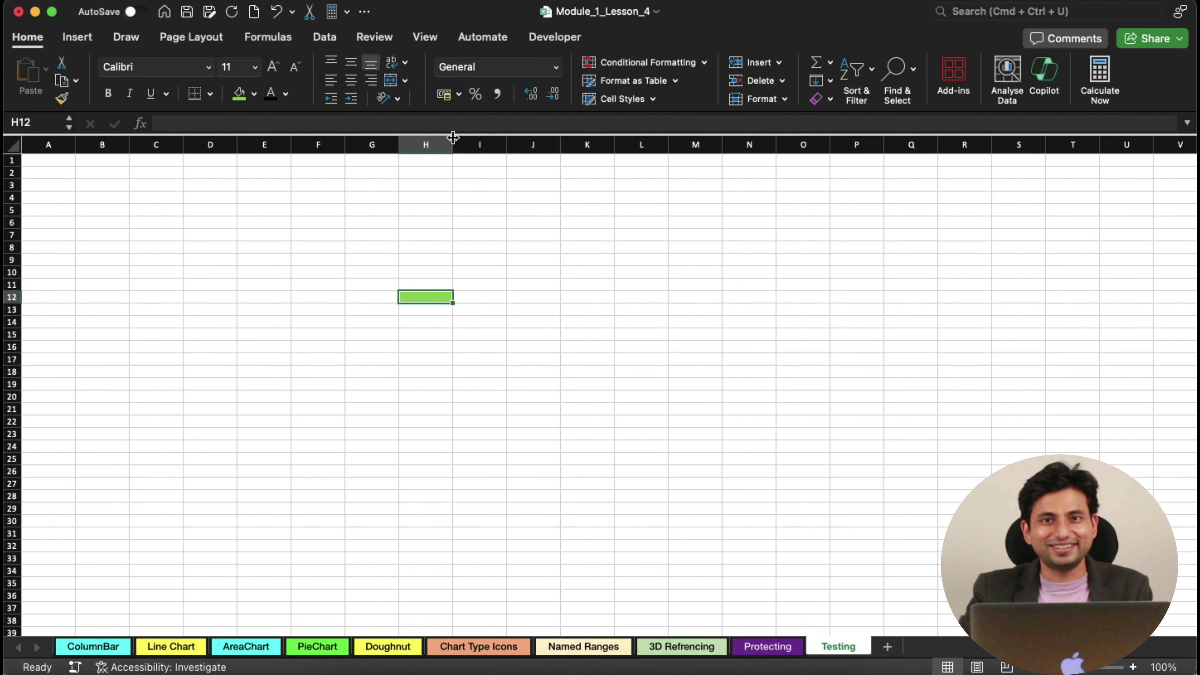
left_click_drag(454, 142, 508, 142)
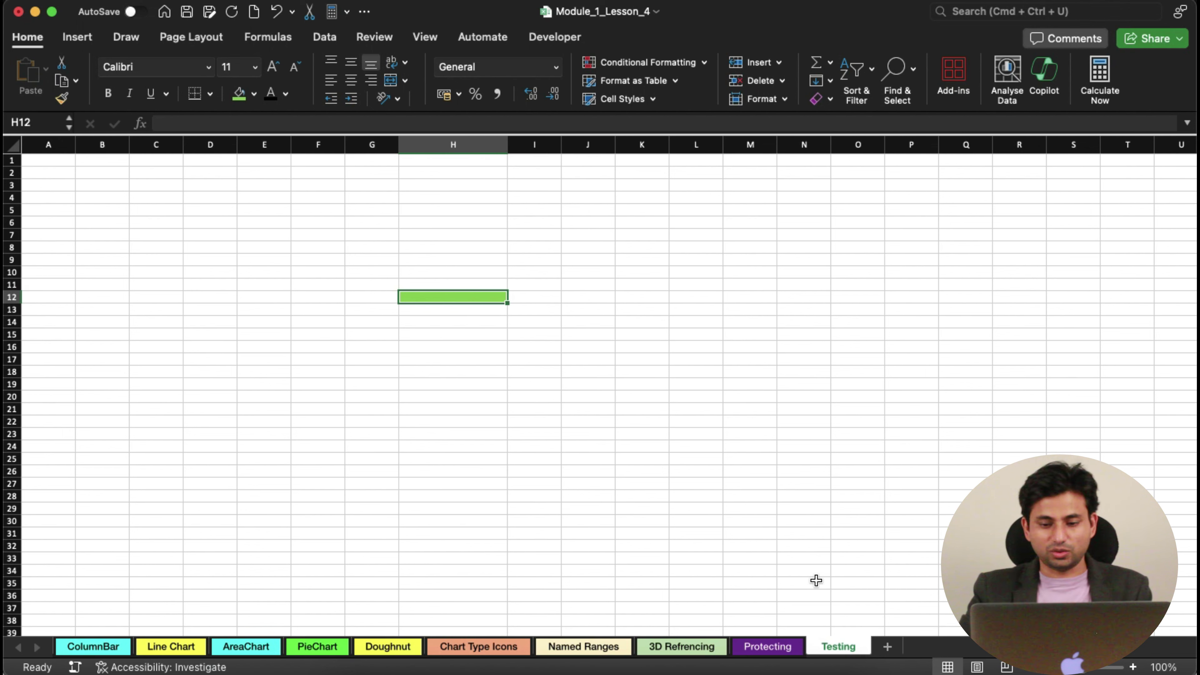
Link cell H12 on the Testing sheet to the yellow cell F13 on the Protecting sheet and inspect its formula
type("=")
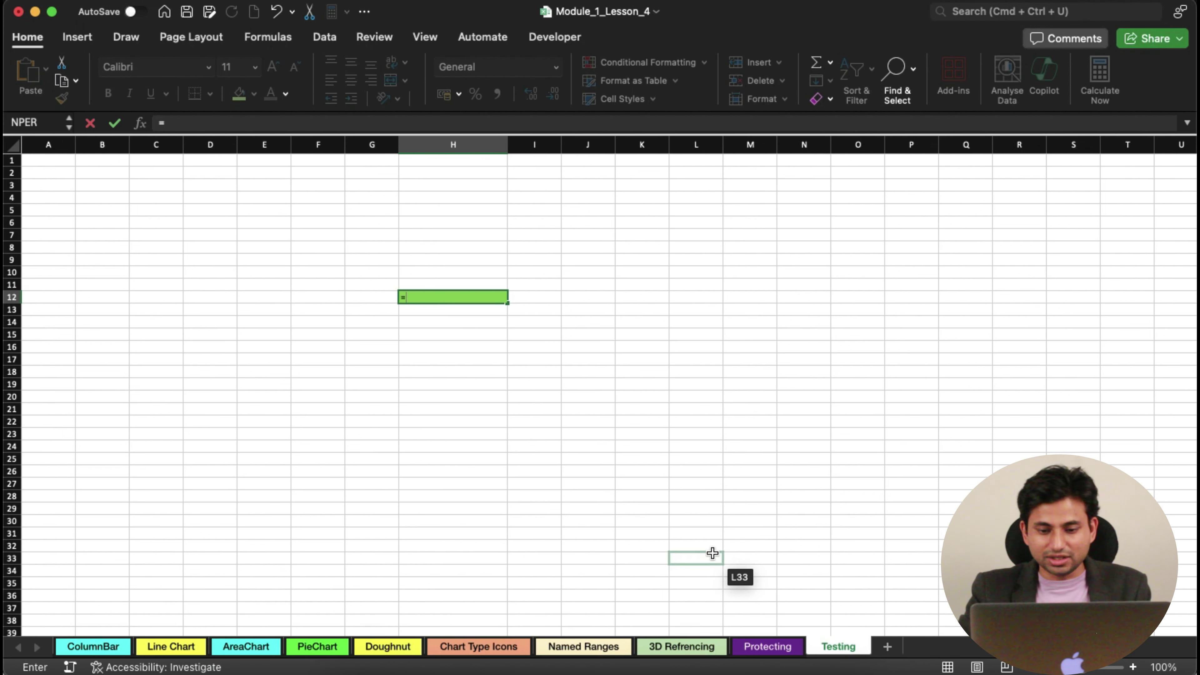
left_click(764, 647)
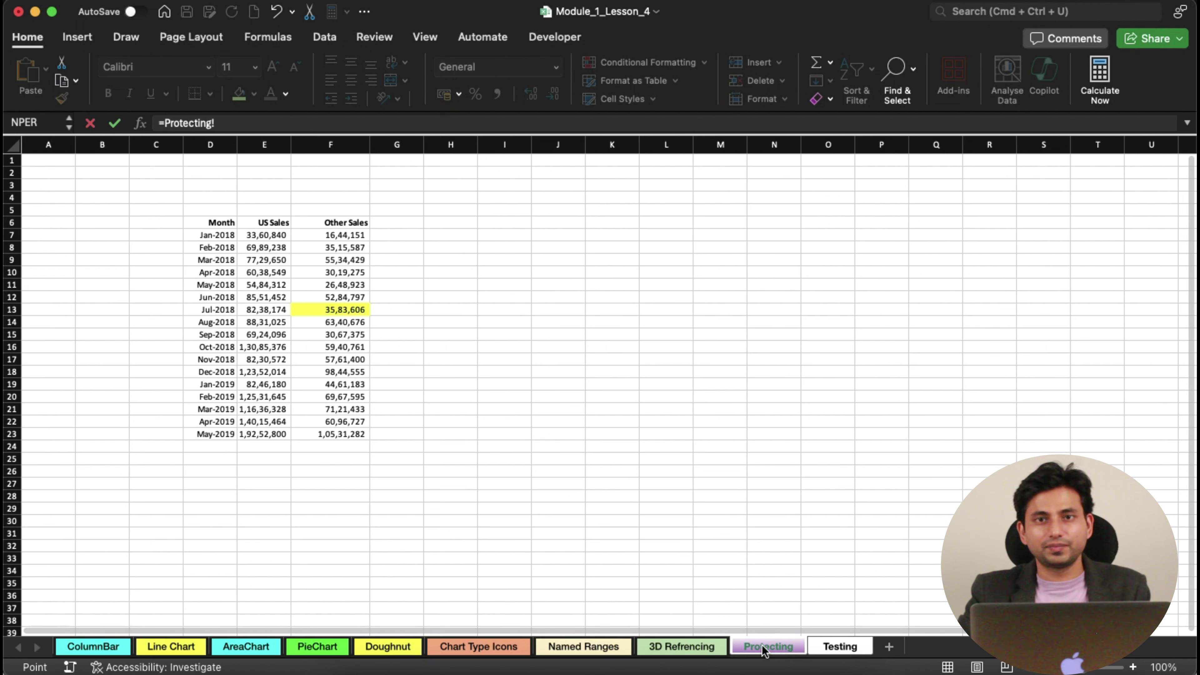
left_click(353, 311)
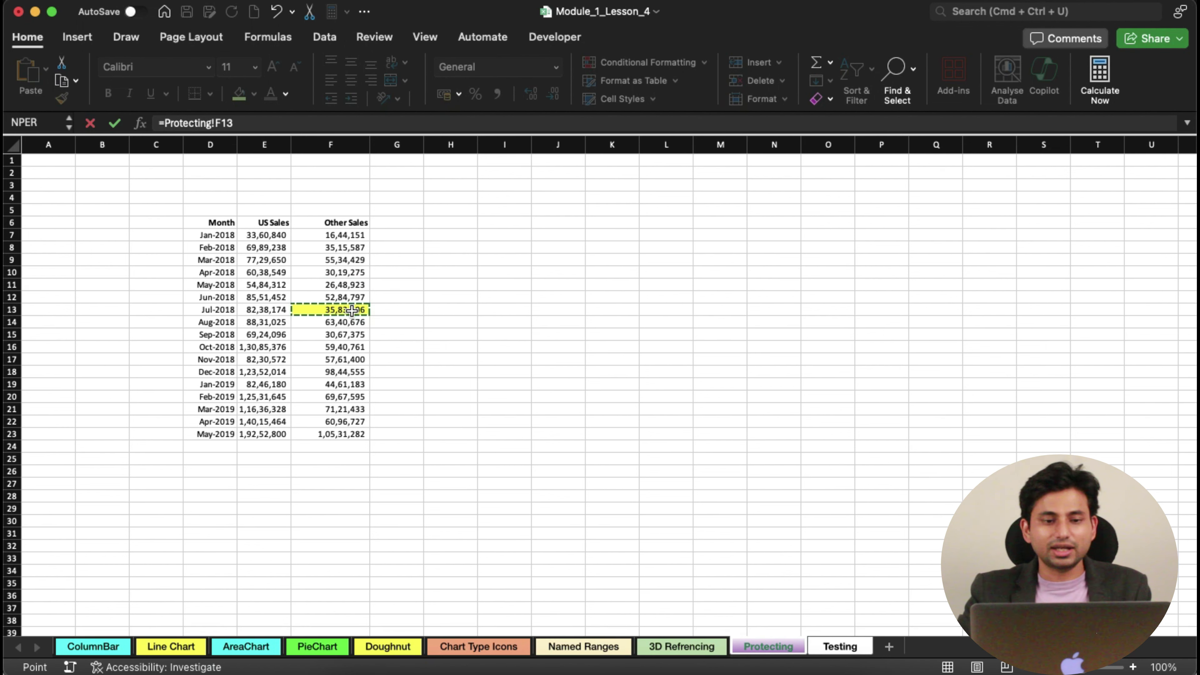
key("Return")
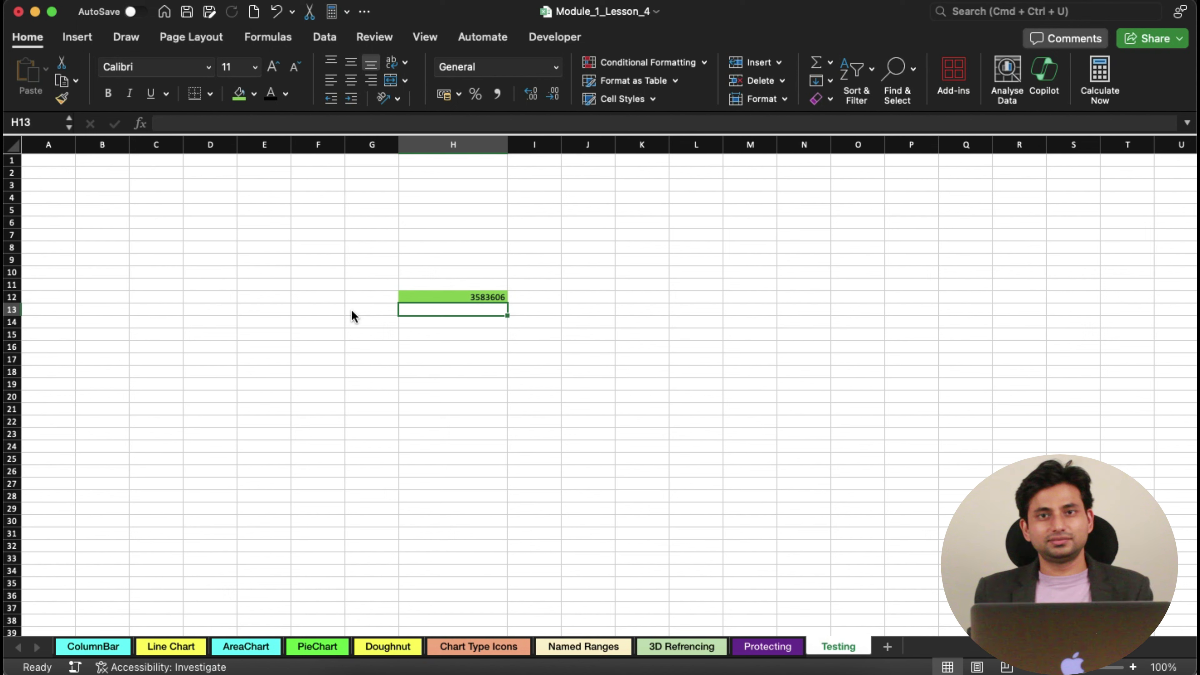
left_click(466, 298)
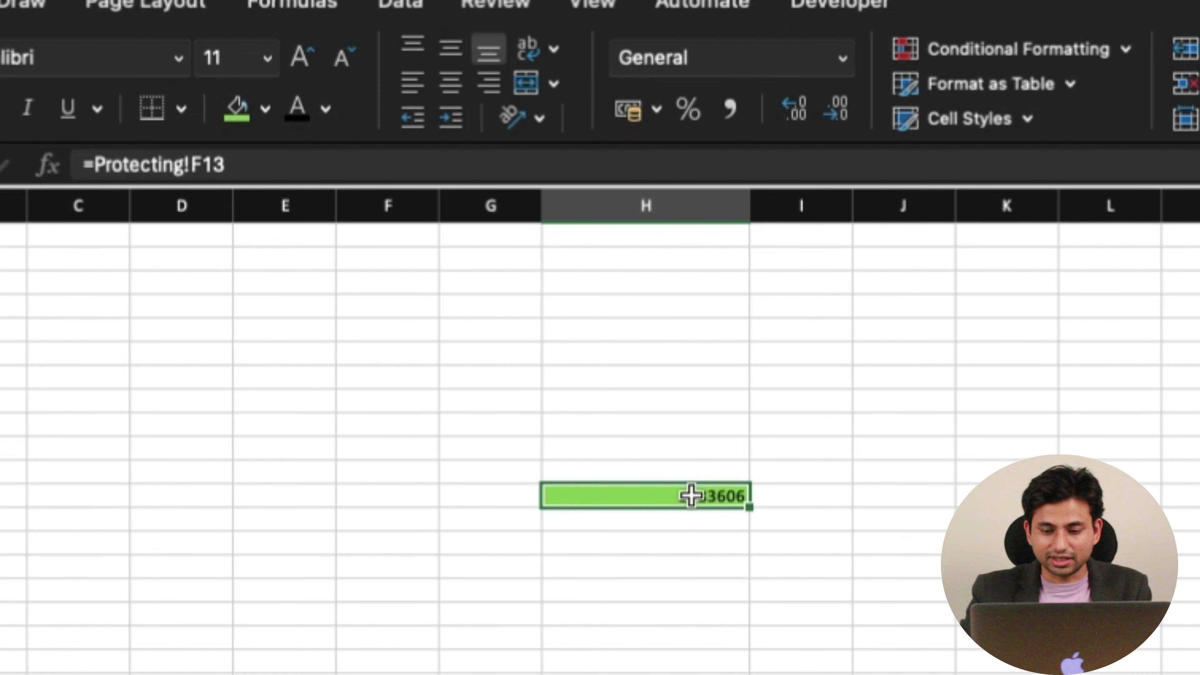
Clear cell H12 on the Testing sheet and re-enter the cross-sheet reference =Protecting!F13 in it
key("Delete")
type("=")
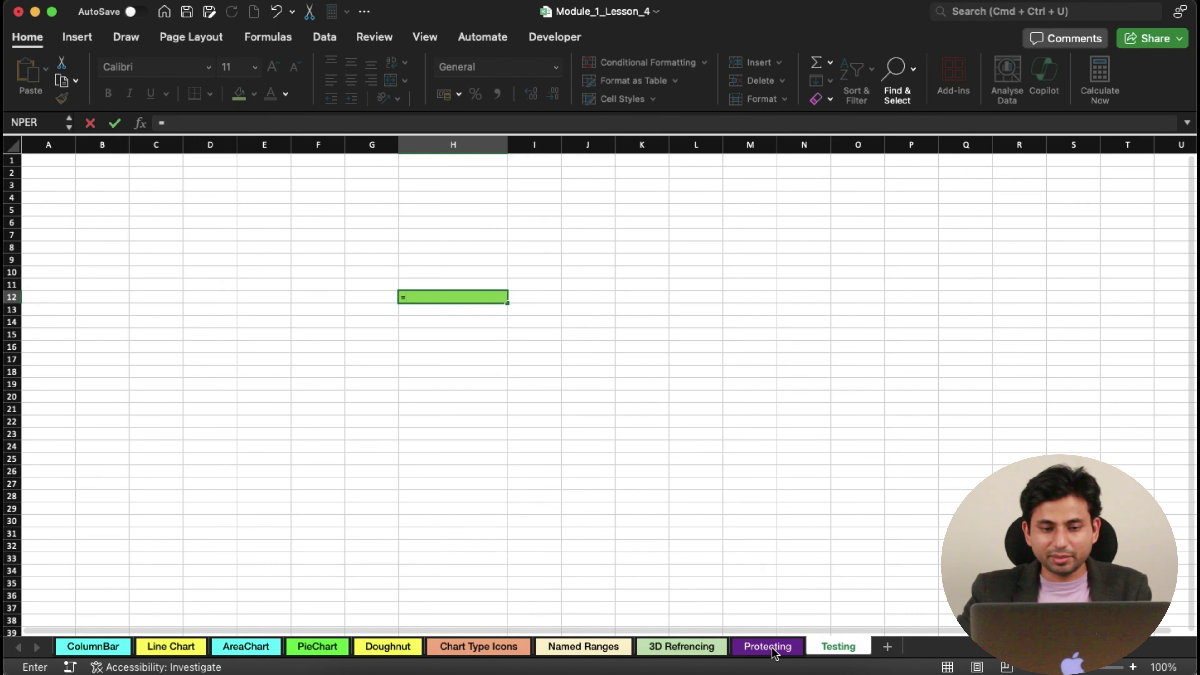
left_click(772, 650)
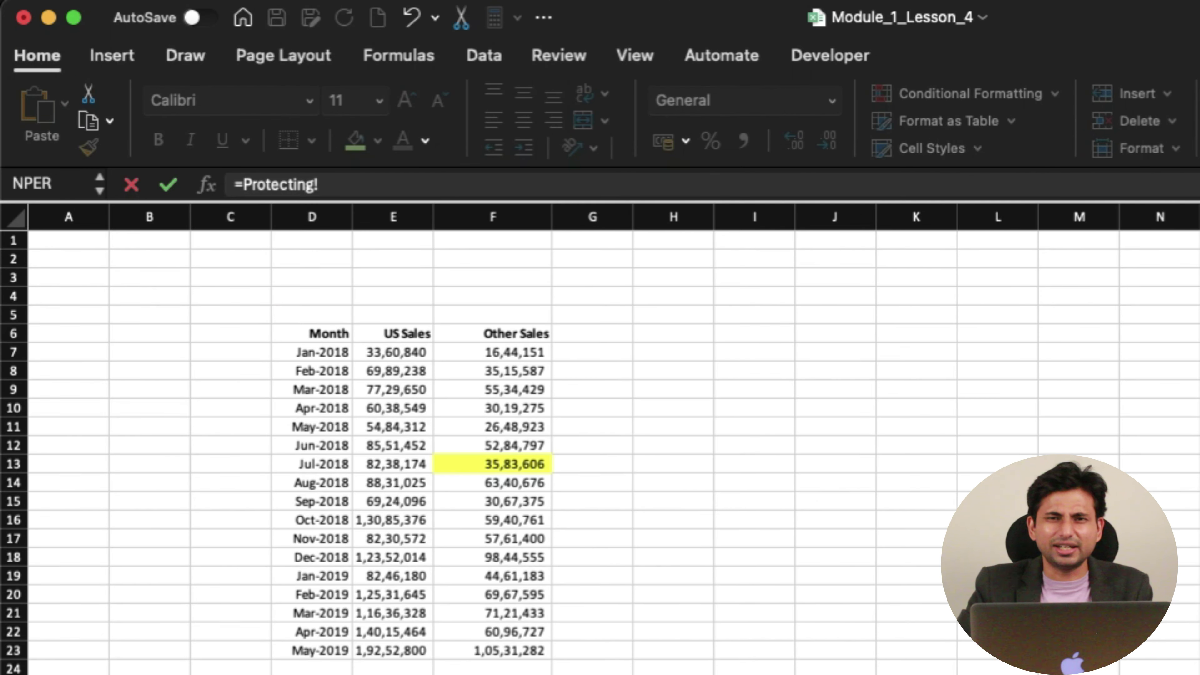
left_click(501, 465)
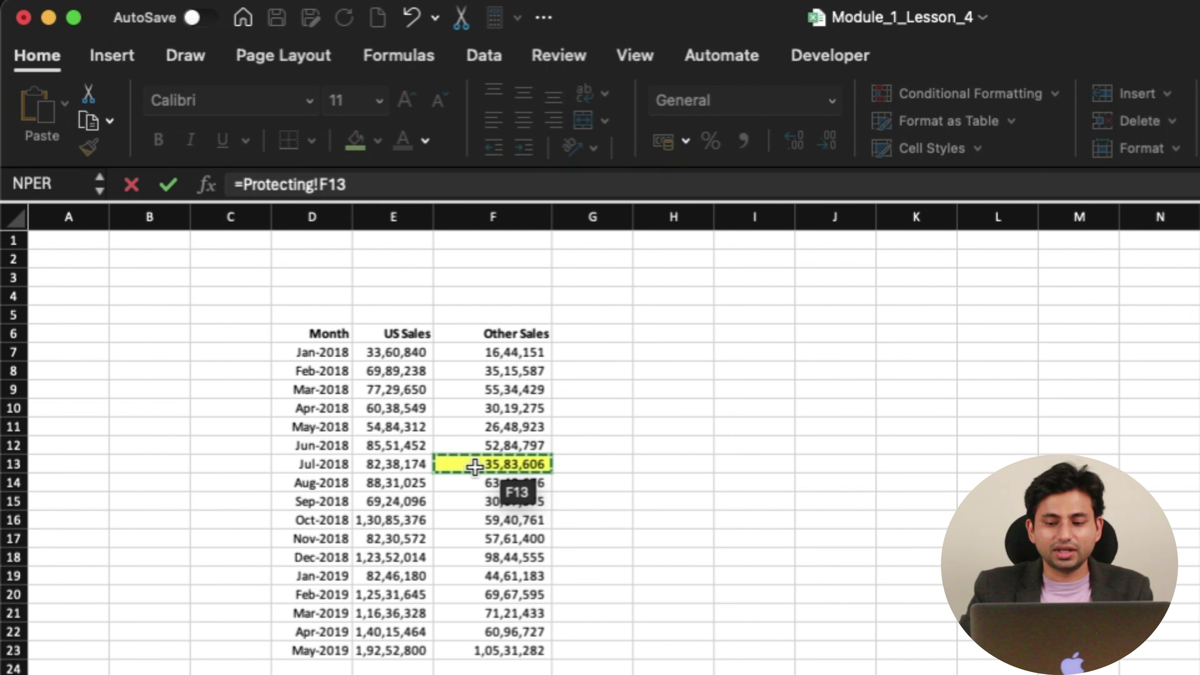
key("Return")
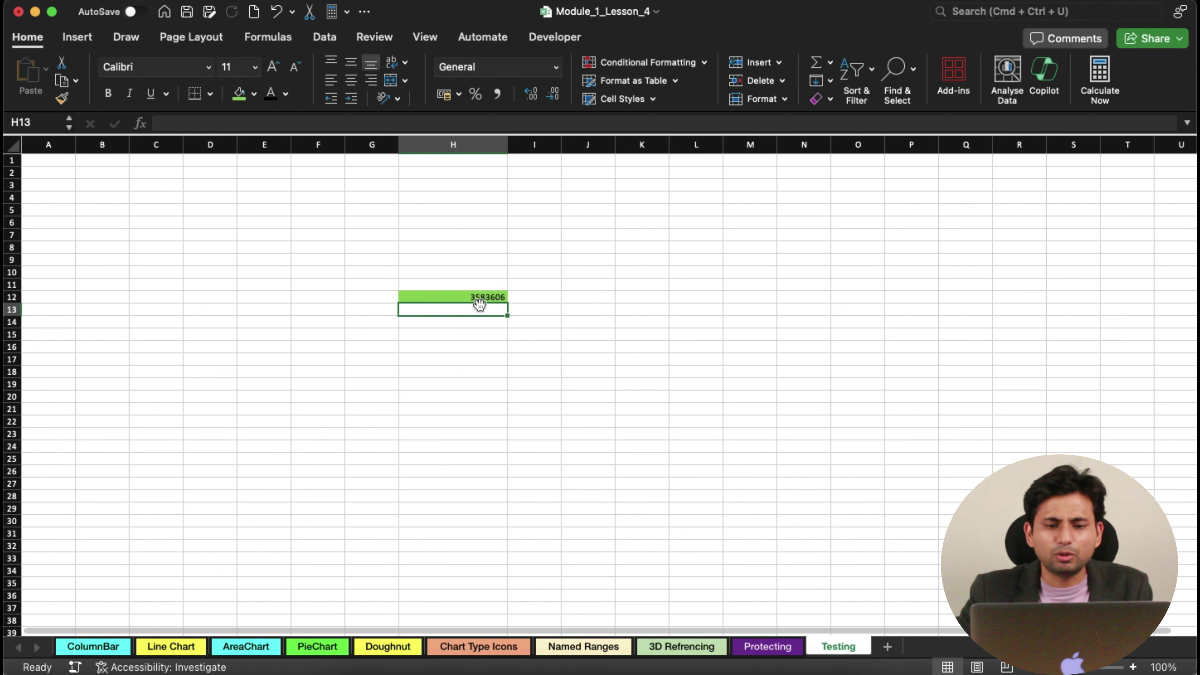
left_click(444, 295)
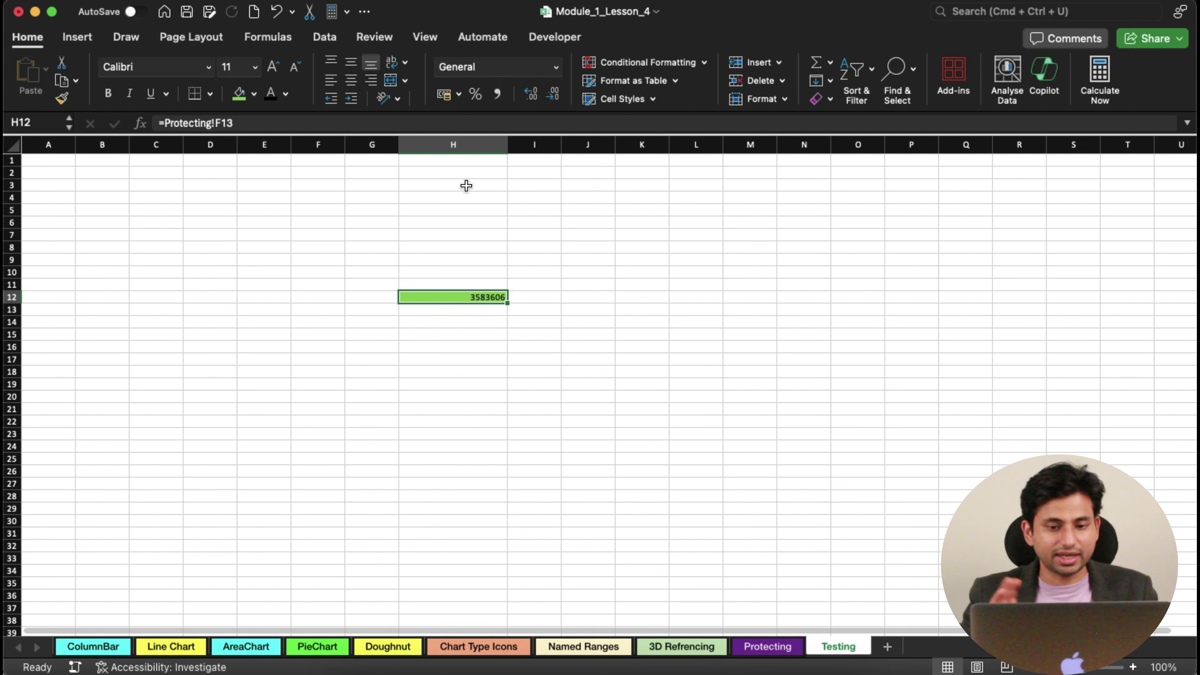
Examine the Testing sheet's column and row layout by highlighting whole columns and rows and visiting the last row of column B
left_click(473, 144)
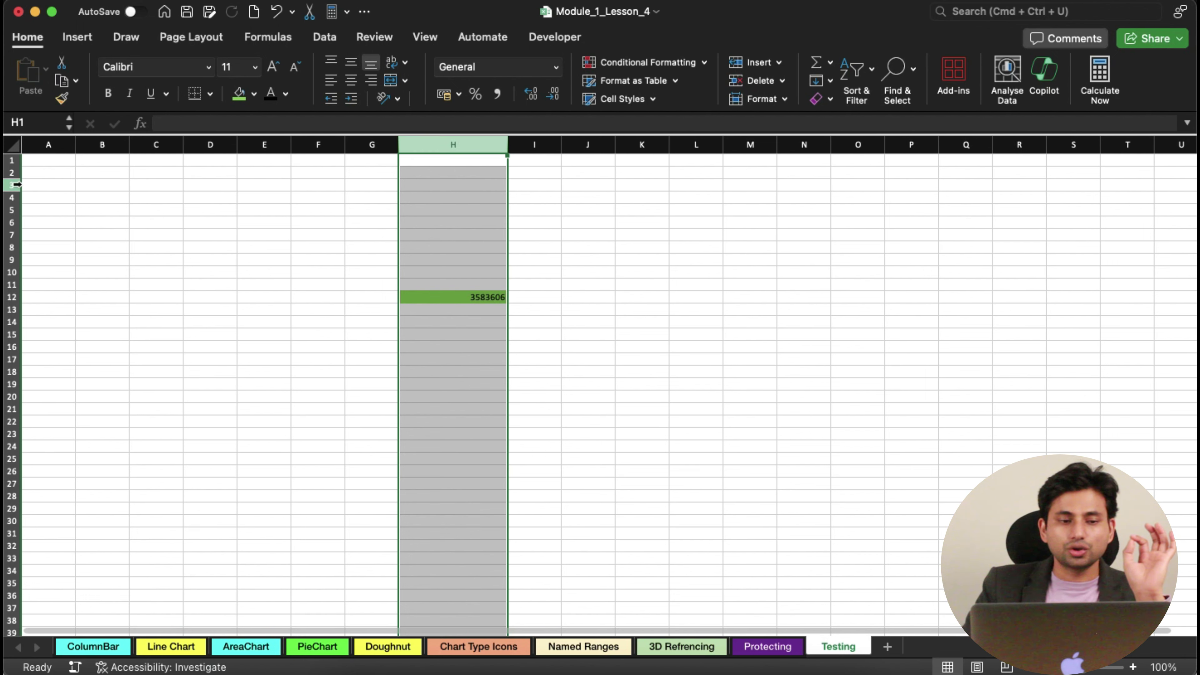
left_click(12, 184)
left_click(11, 208)
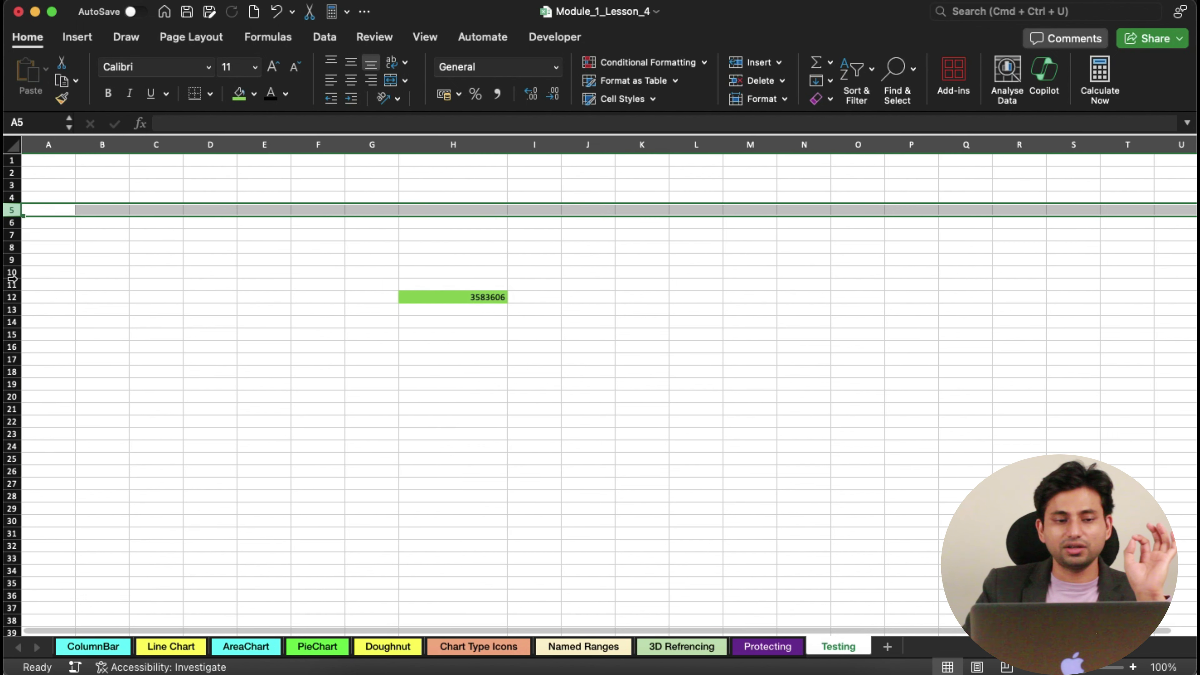
left_click(11, 309)
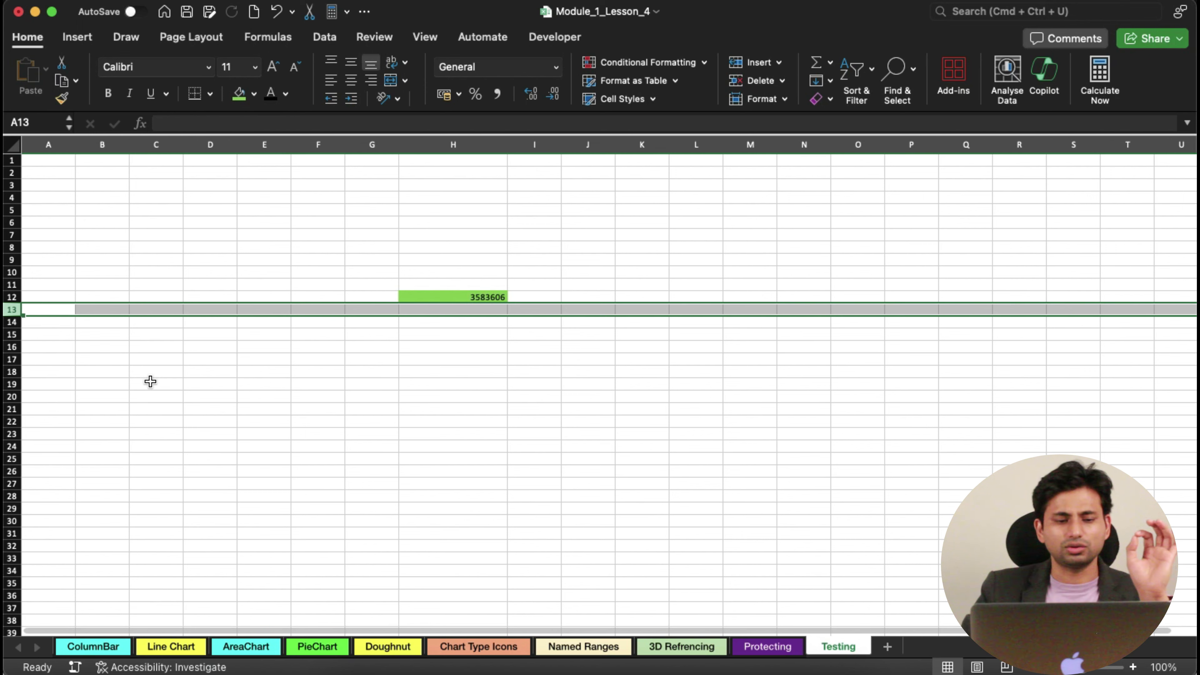
left_click(106, 406)
key("cmd+Down")
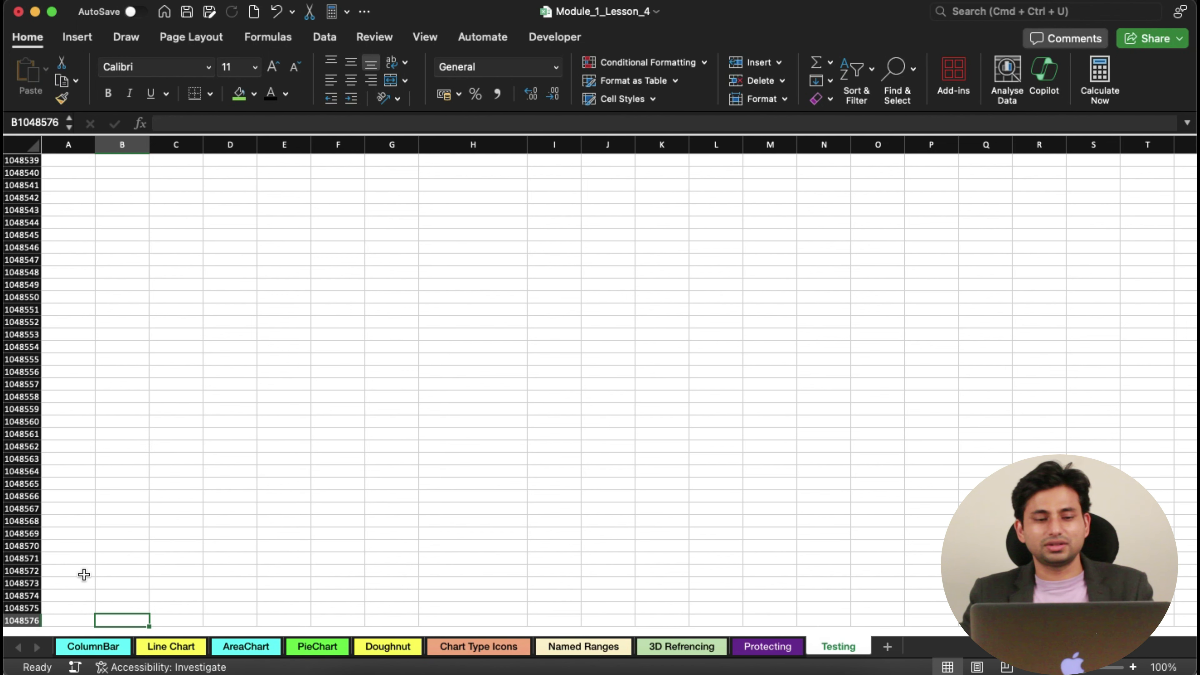
key("super+Up")
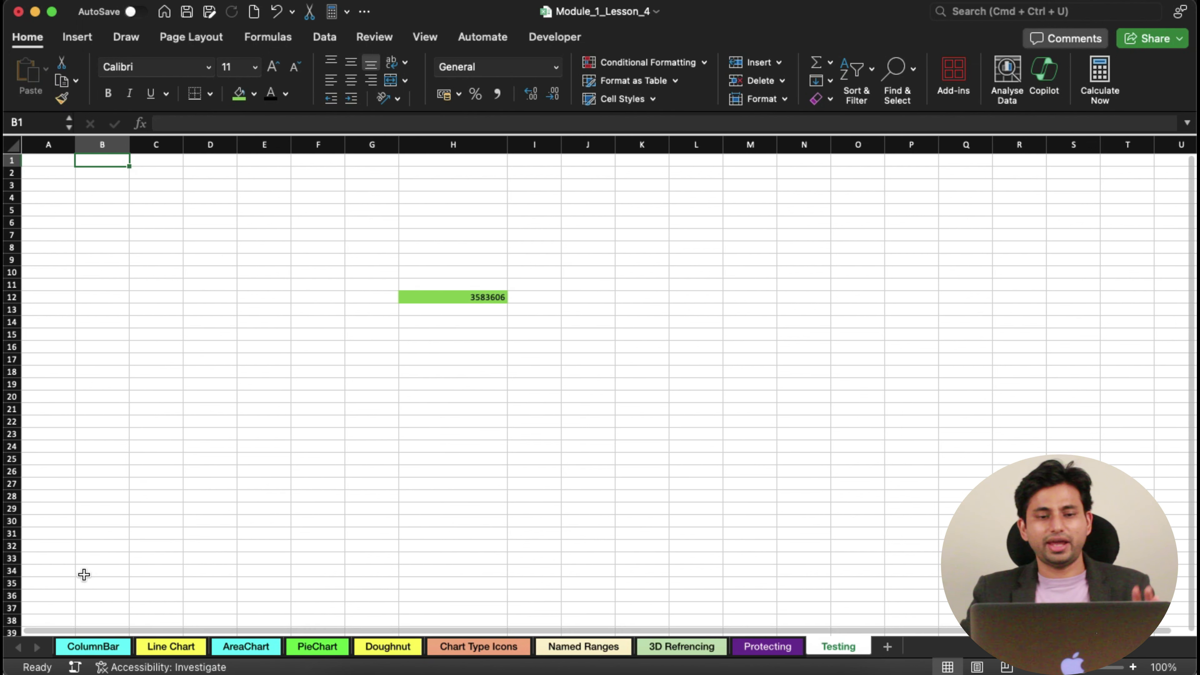
left_click(15, 234)
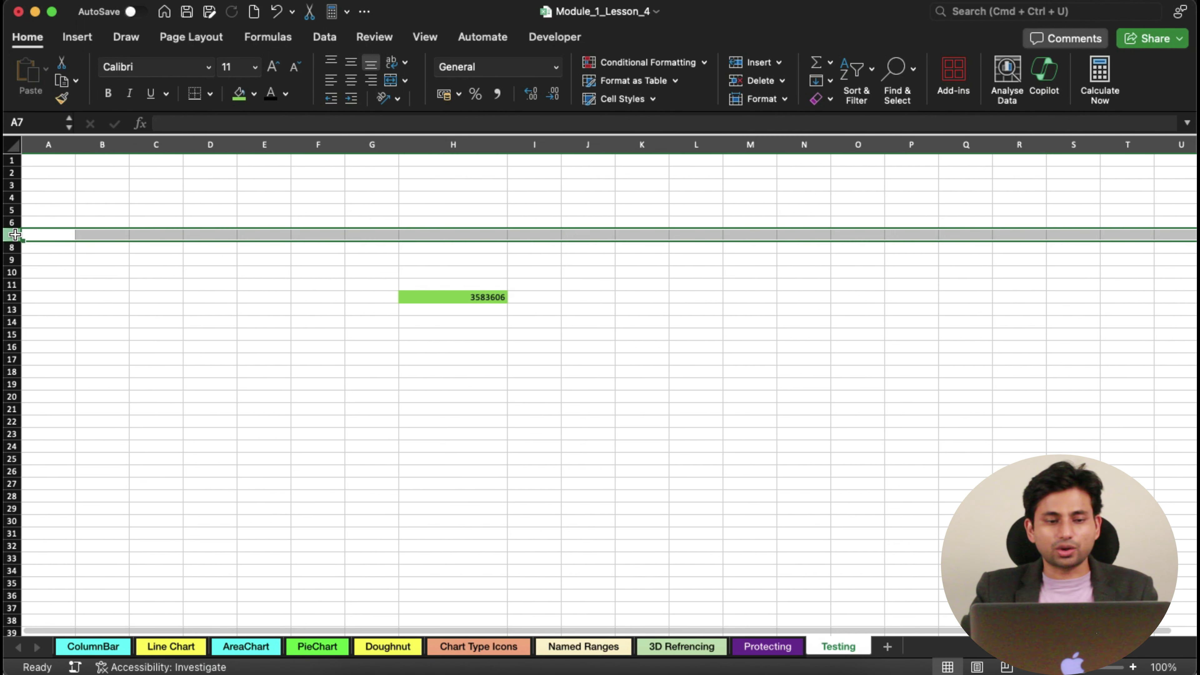
Fill the whole of column F with light green and the whole of row 5 with red
left_click(324, 144)
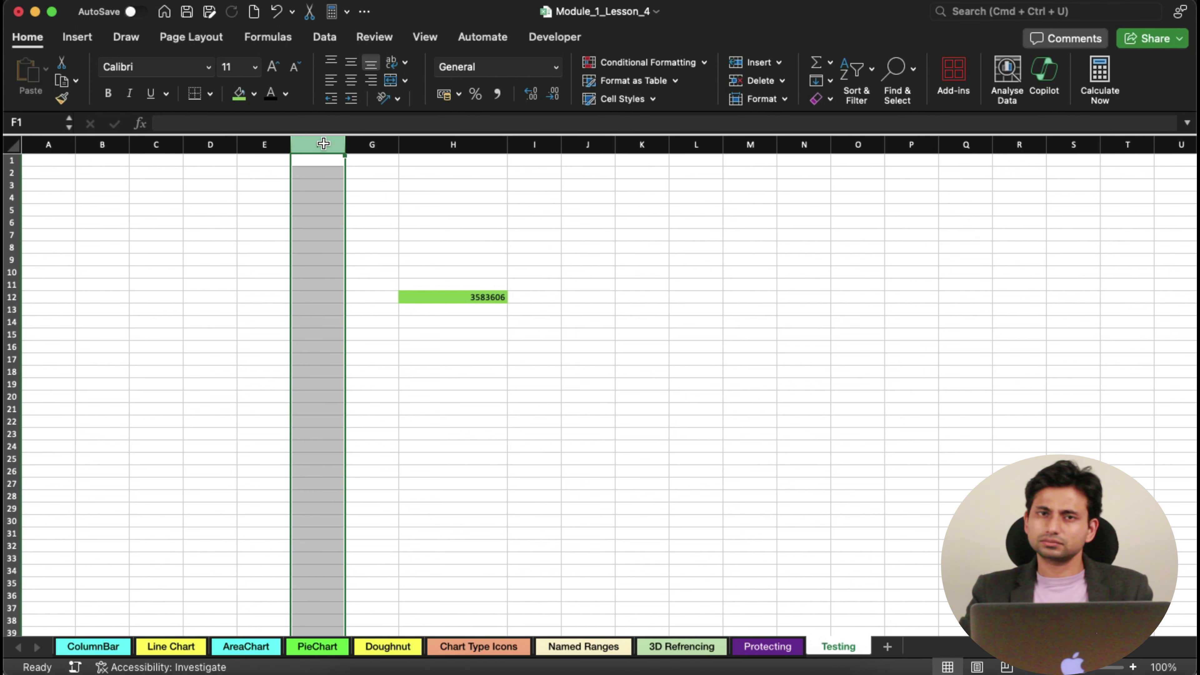
left_click(240, 94)
left_click(21, 241)
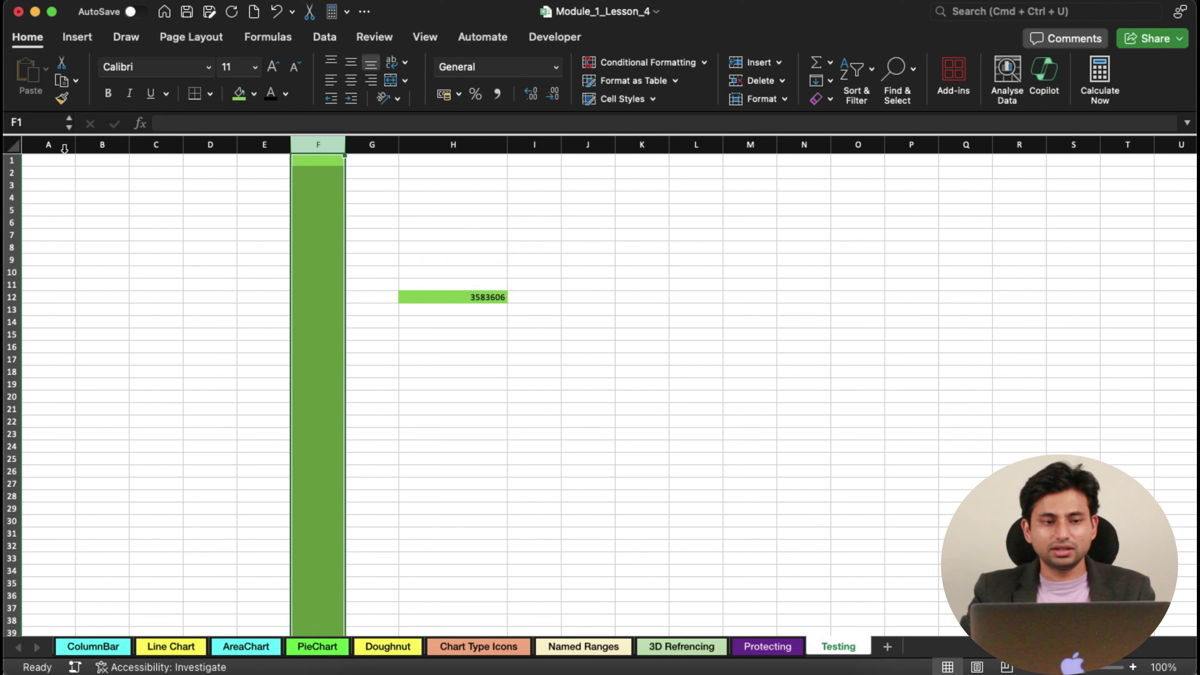
left_click_drag(8, 204, 9, 208)
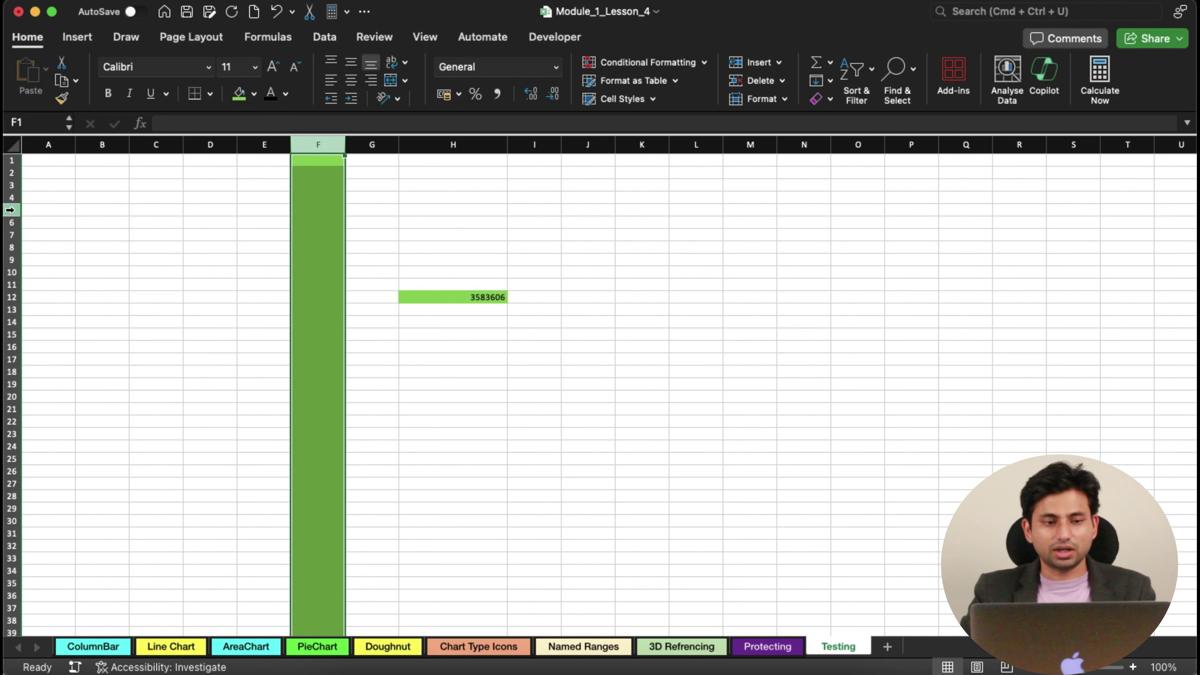
left_click(10, 210)
left_click(254, 93)
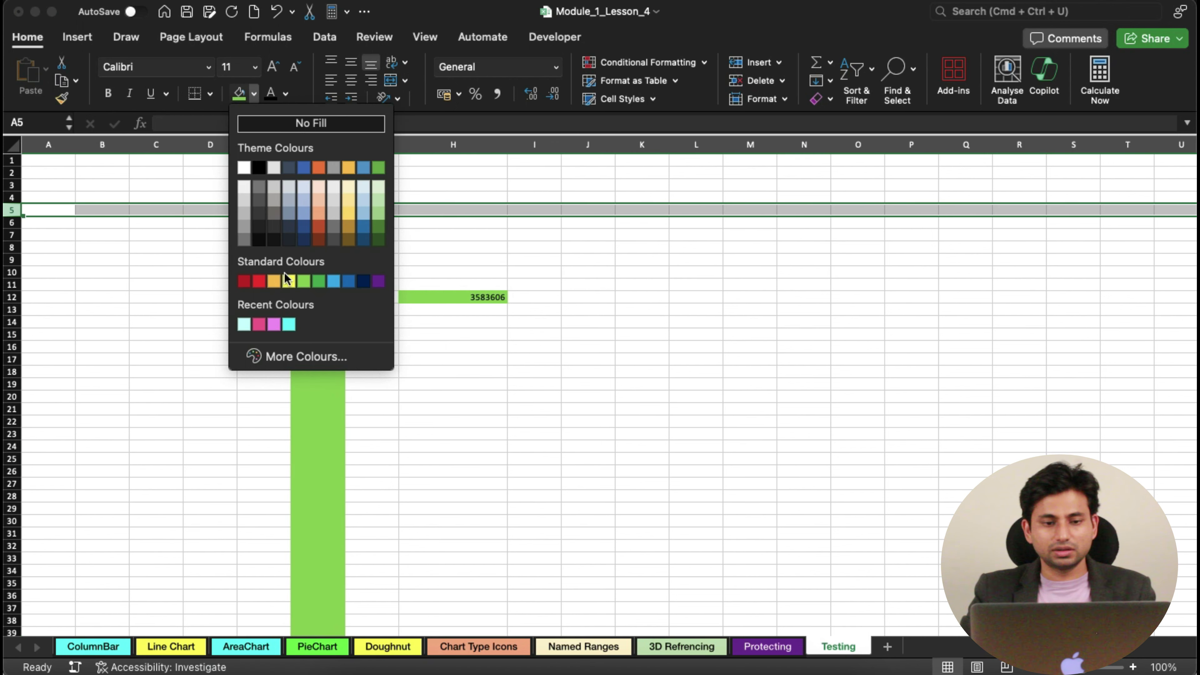
left_click(263, 281)
left_click(209, 322)
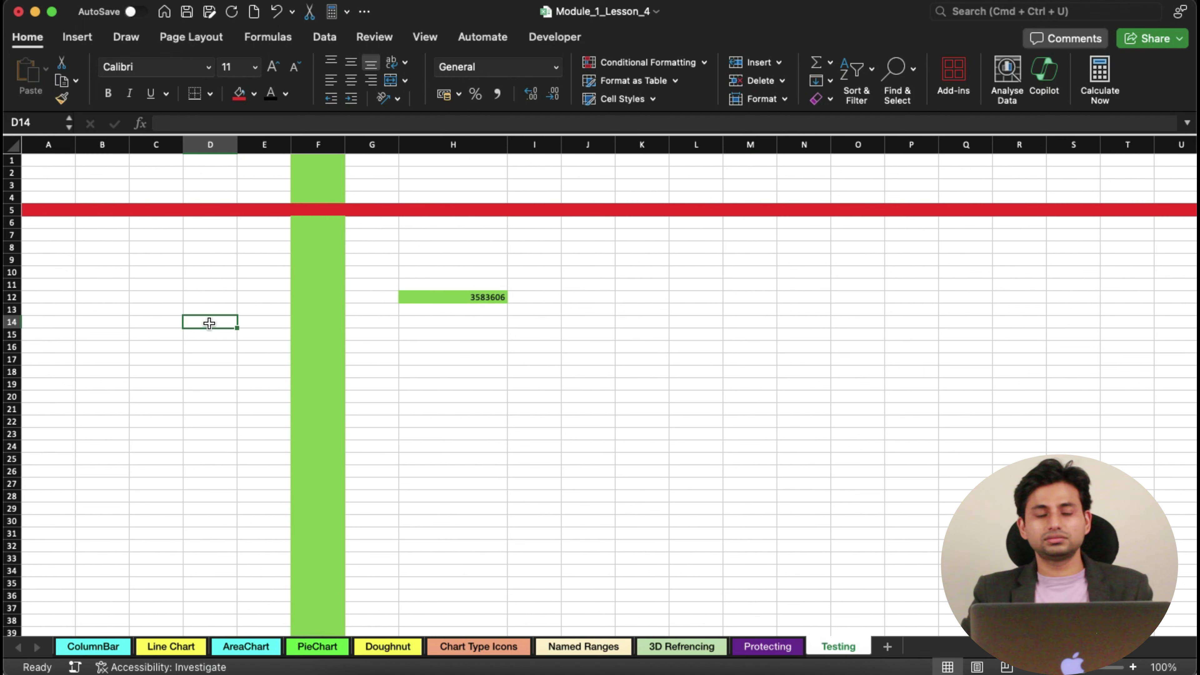
Undo the fills on row 5 and column F and select cell H5
left_click(324, 143)
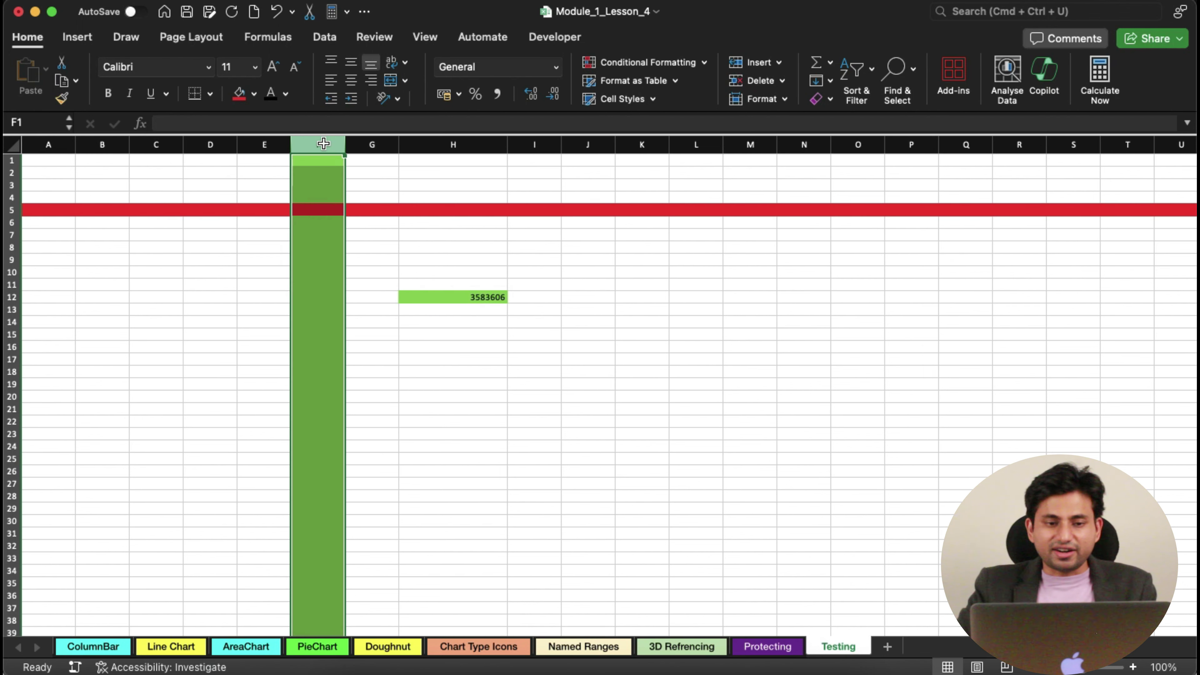
key("super+z")
key("super+z")
left_click(448, 249)
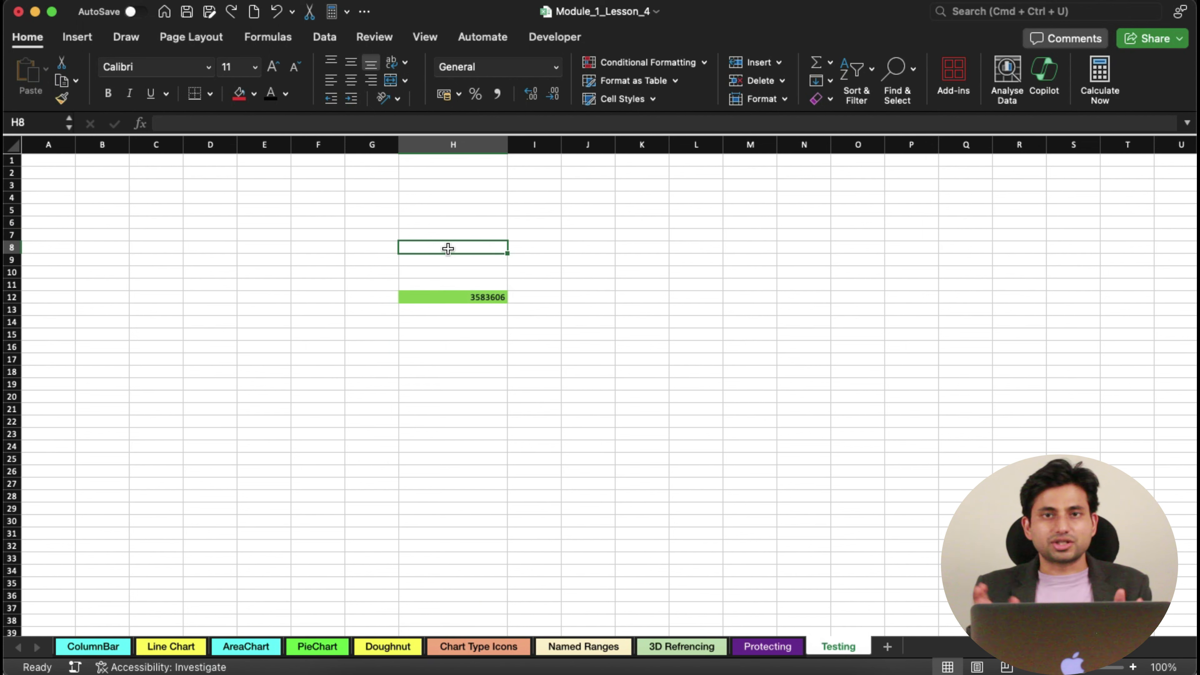
left_click(447, 206)
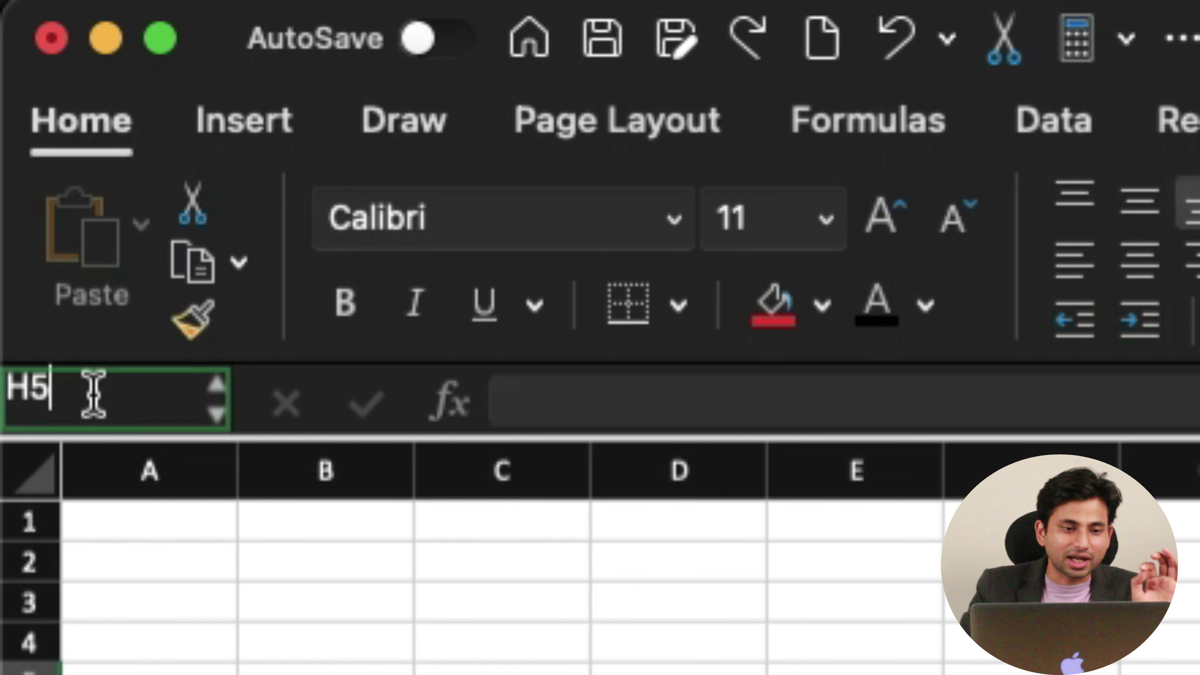
Check the addresses of a few cells on the Testing sheet and fill cell K17 with red
left_click_drag(31, 120, 7, 120)
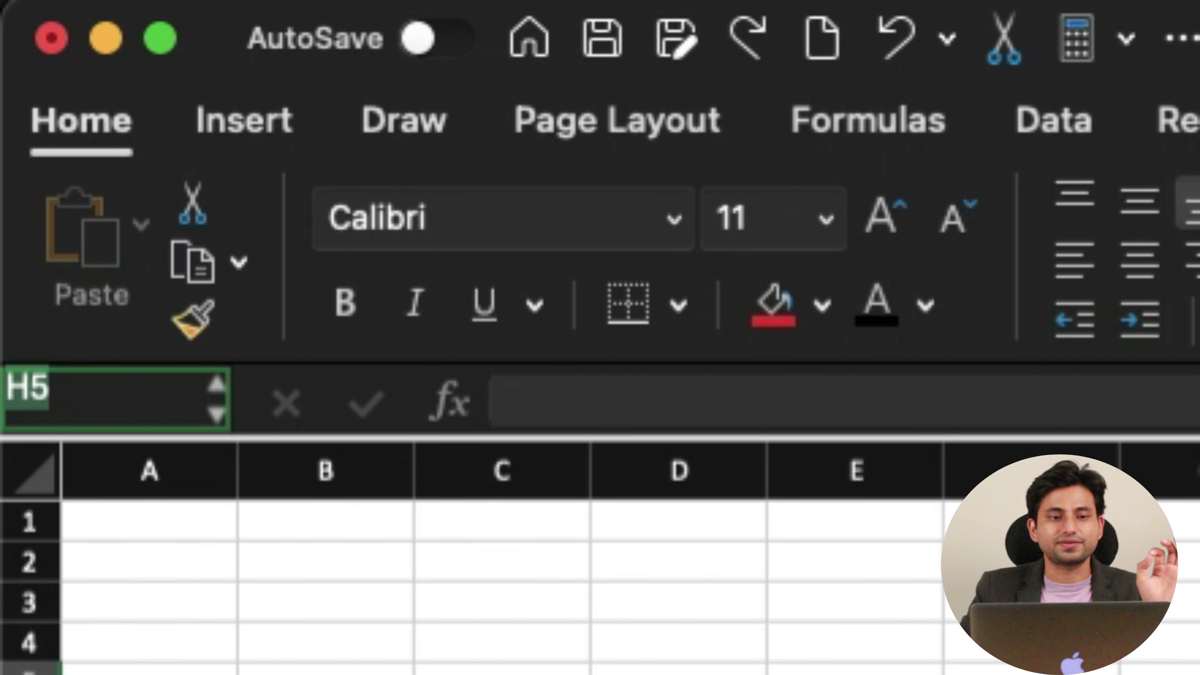
left_click(249, 278)
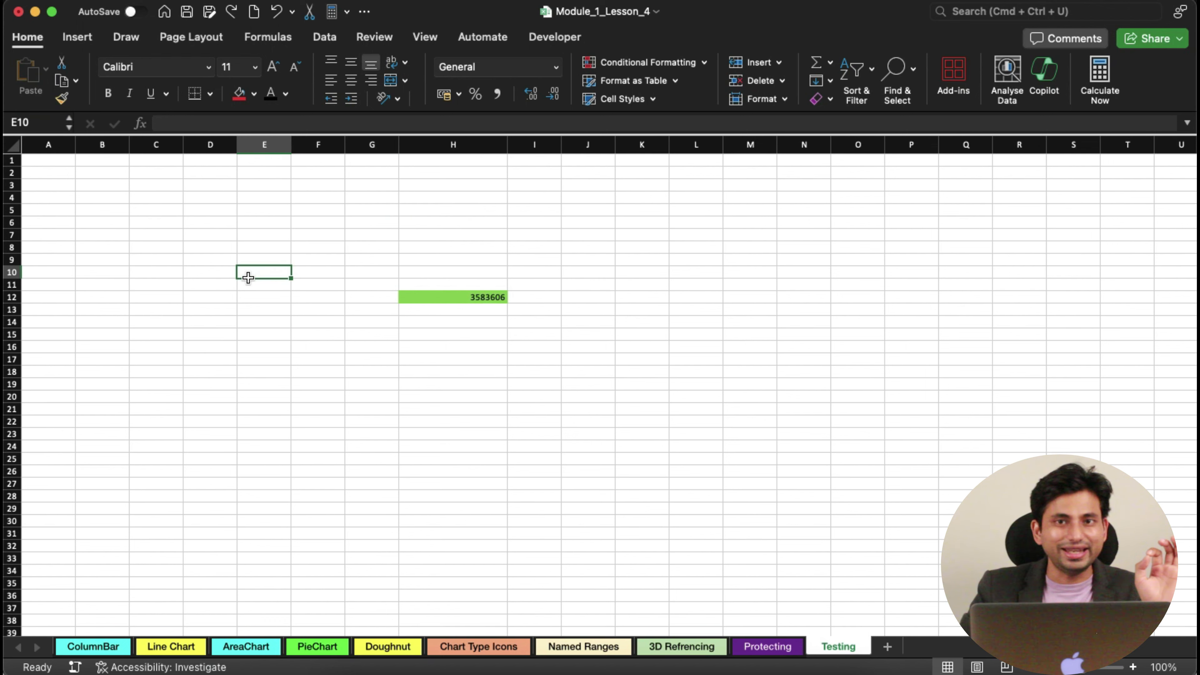
left_click(200, 329)
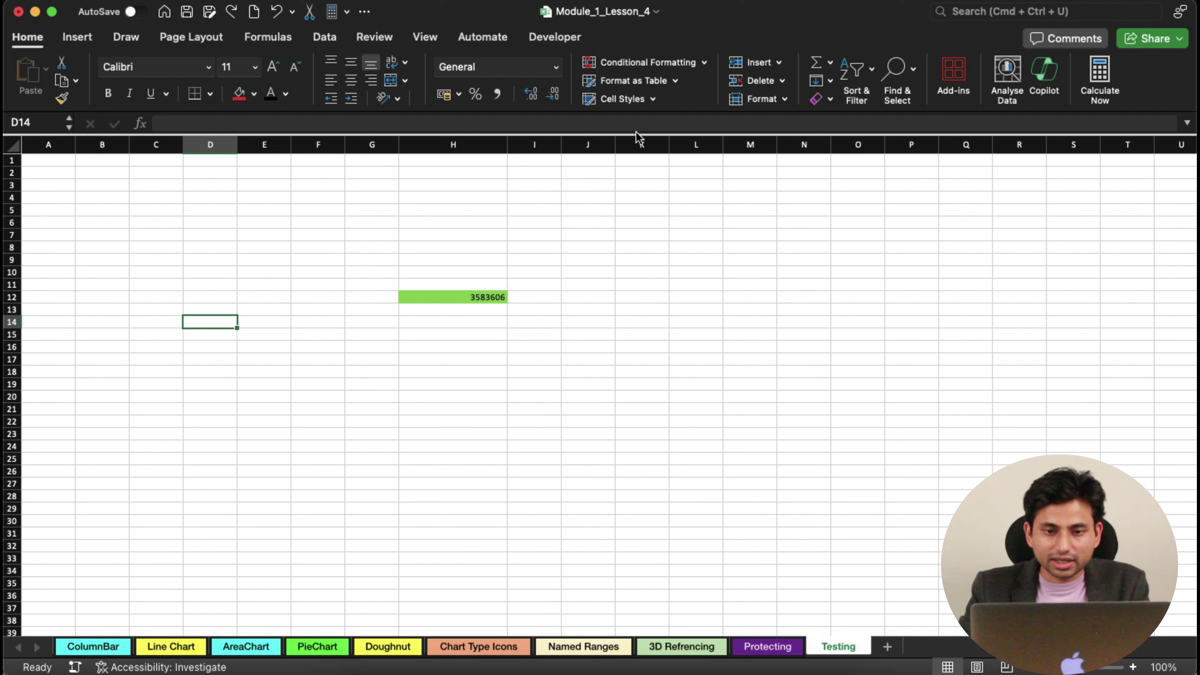
left_click(639, 357)
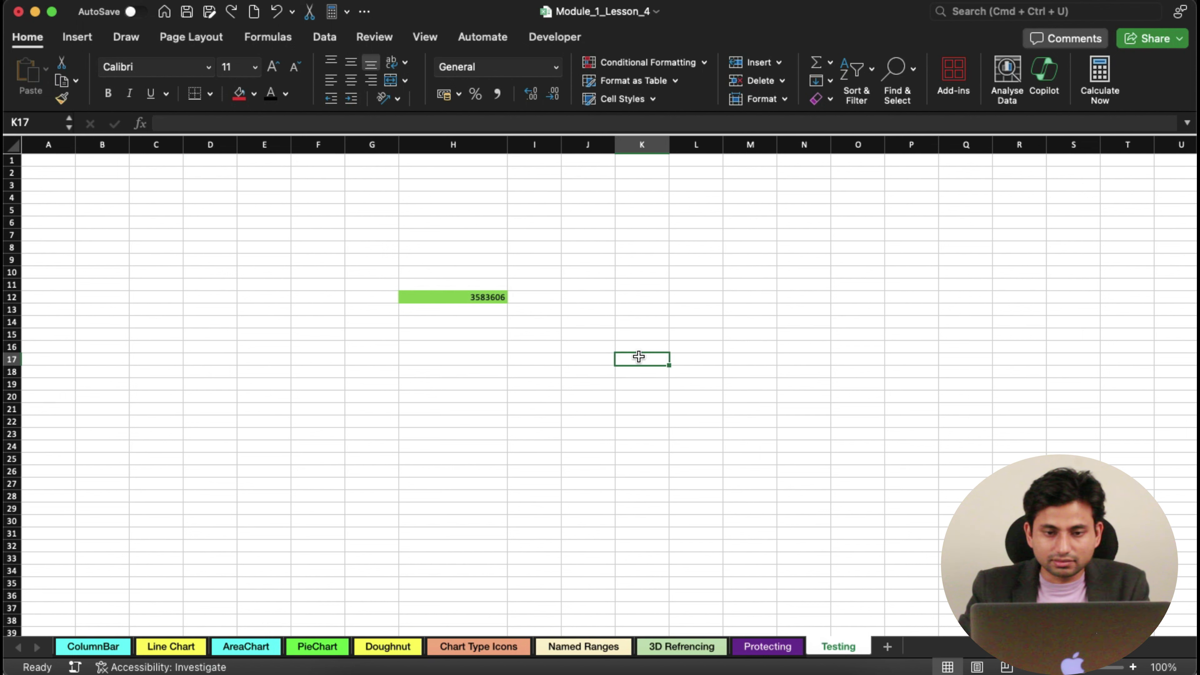
left_click(239, 93)
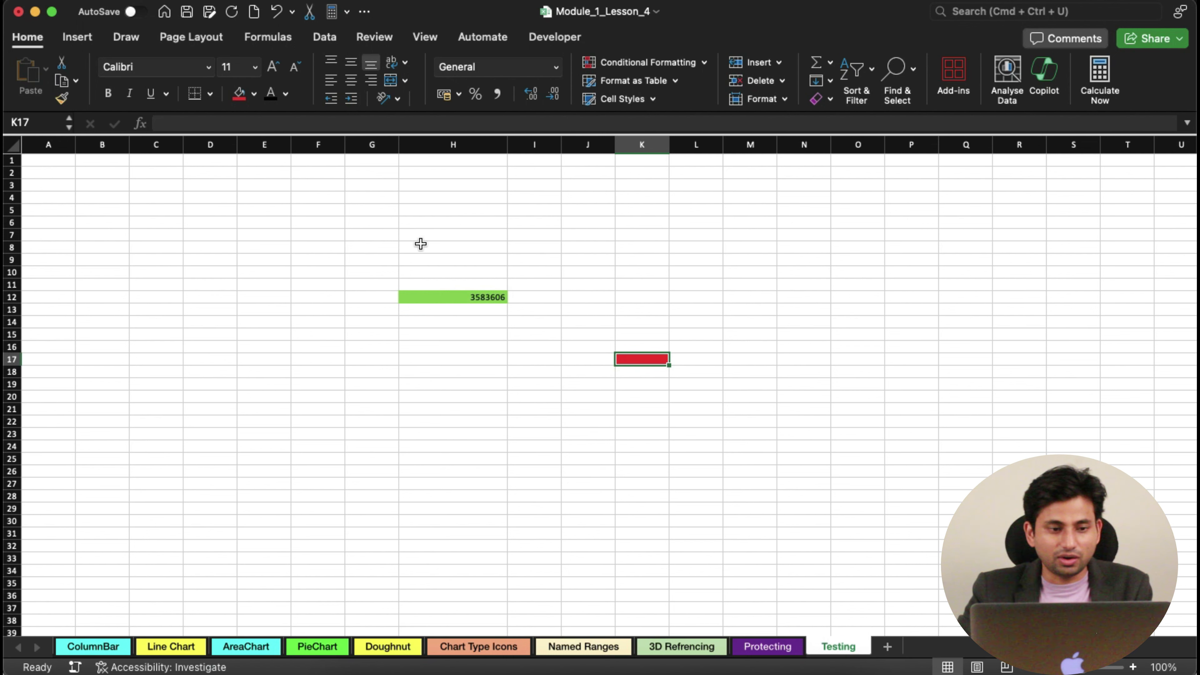
Empty cell H12 and link it again to cell F13 of the Protecting sheet with =Protecting!F13
left_click(418, 270)
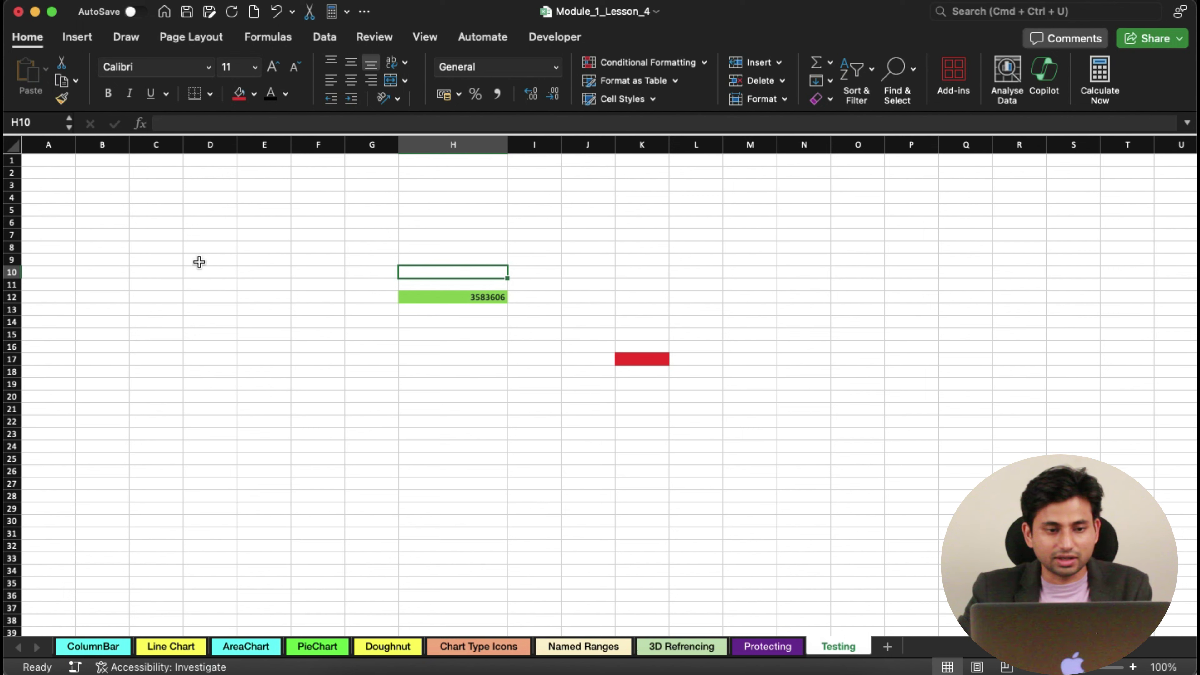
left_click(429, 260)
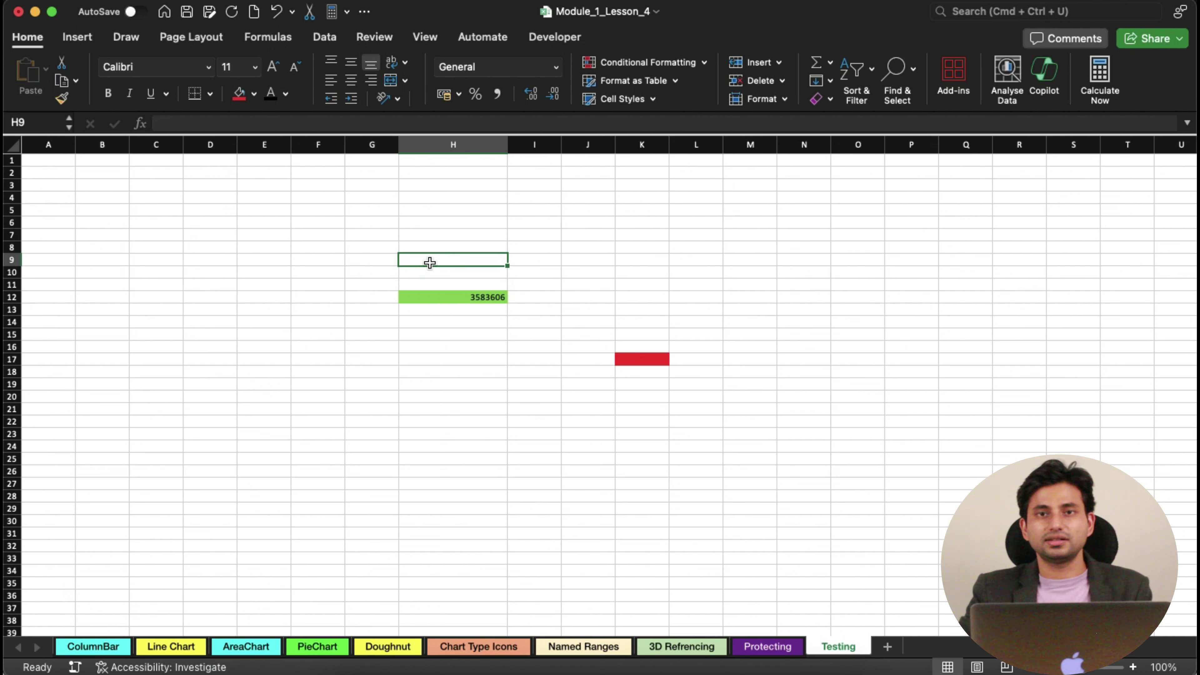
left_click(455, 296)
key("Delete")
type("=")
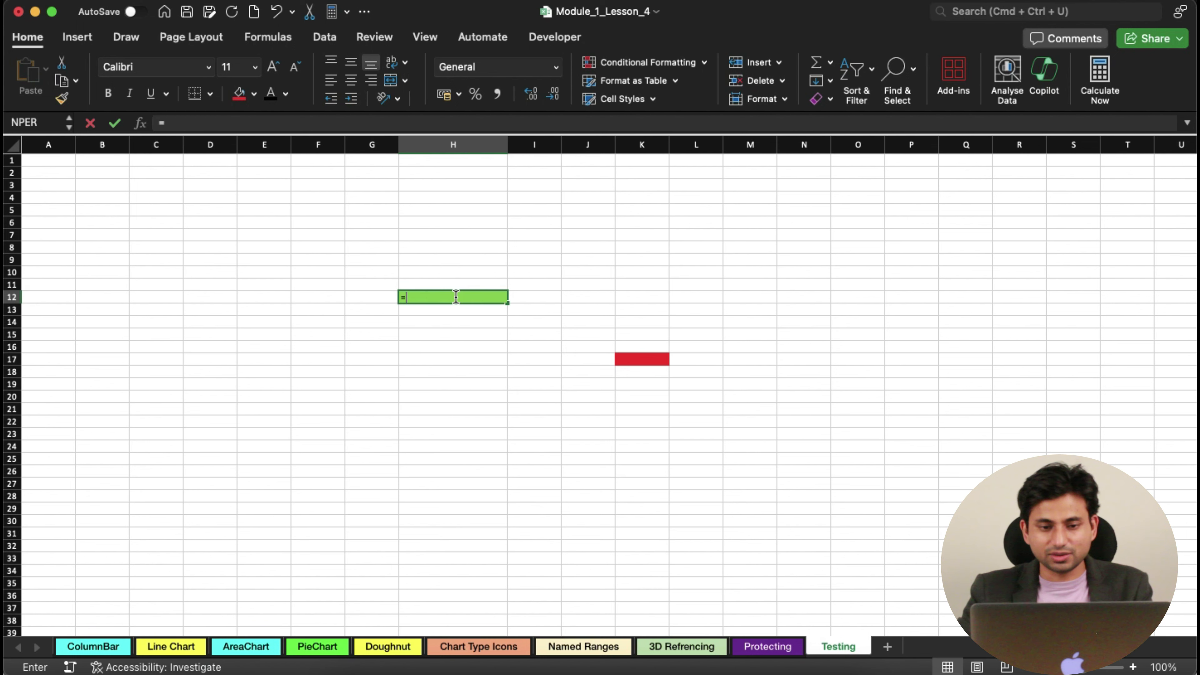
left_click(760, 647)
left_click(322, 313)
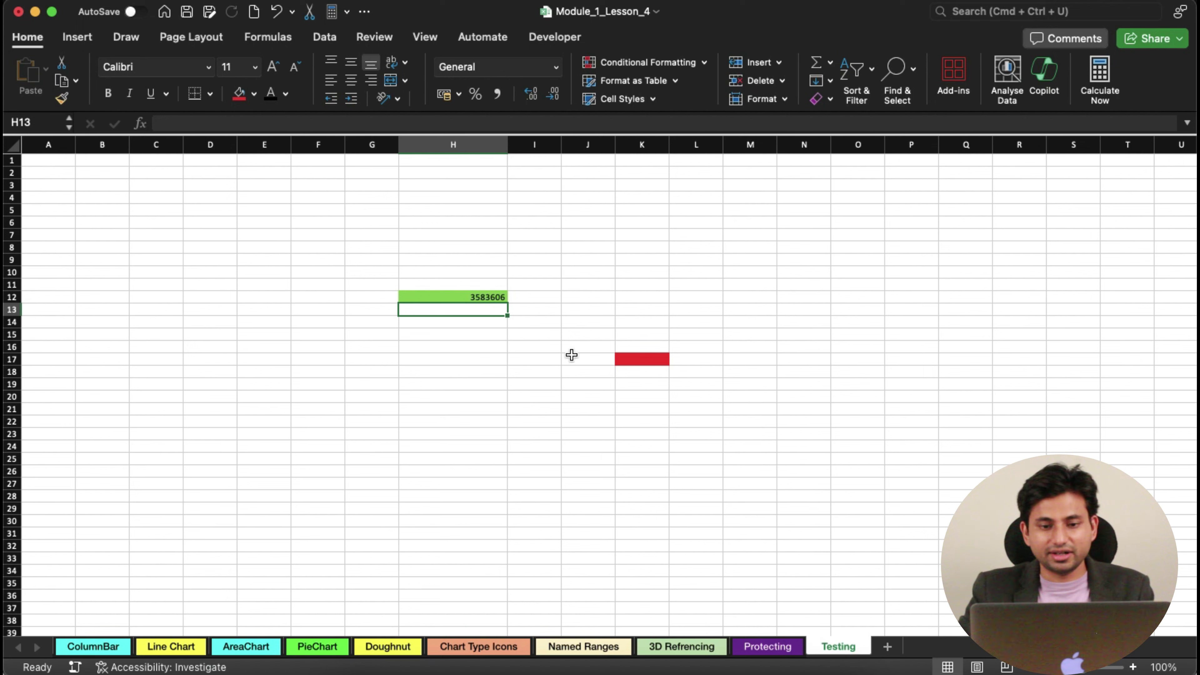
Examine source cell F13 on the Protecting sheet and the formula that refers to it in H12 of the Testing sheet
left_click(770, 647)
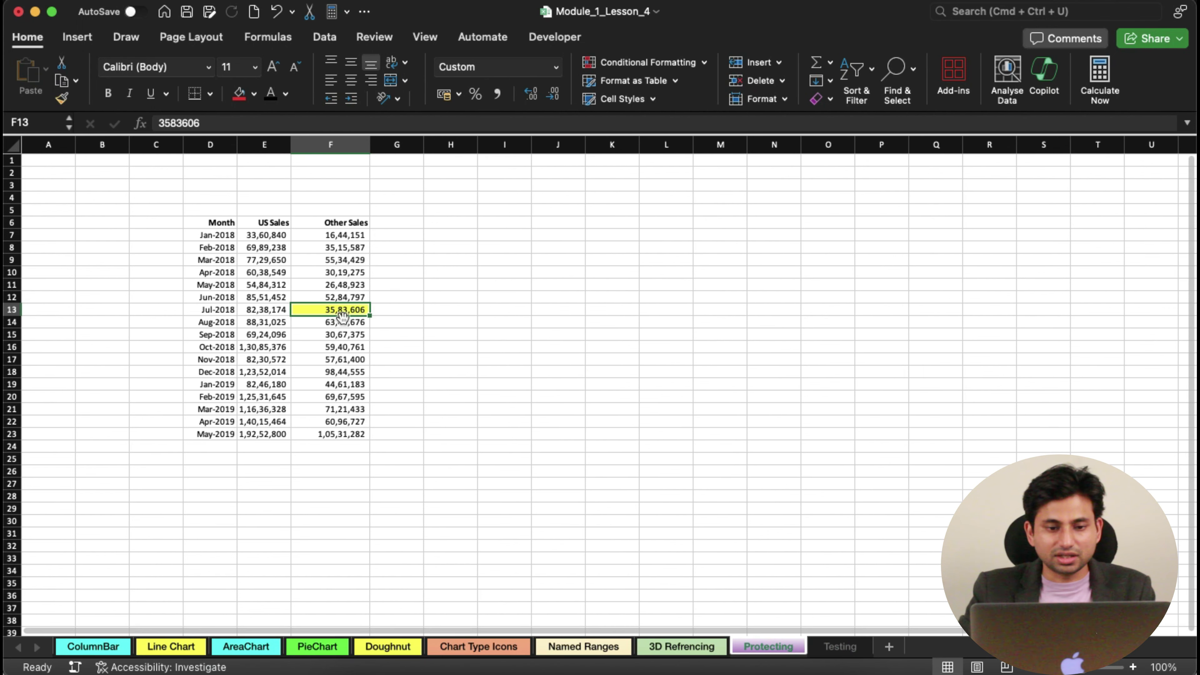
left_click(839, 647)
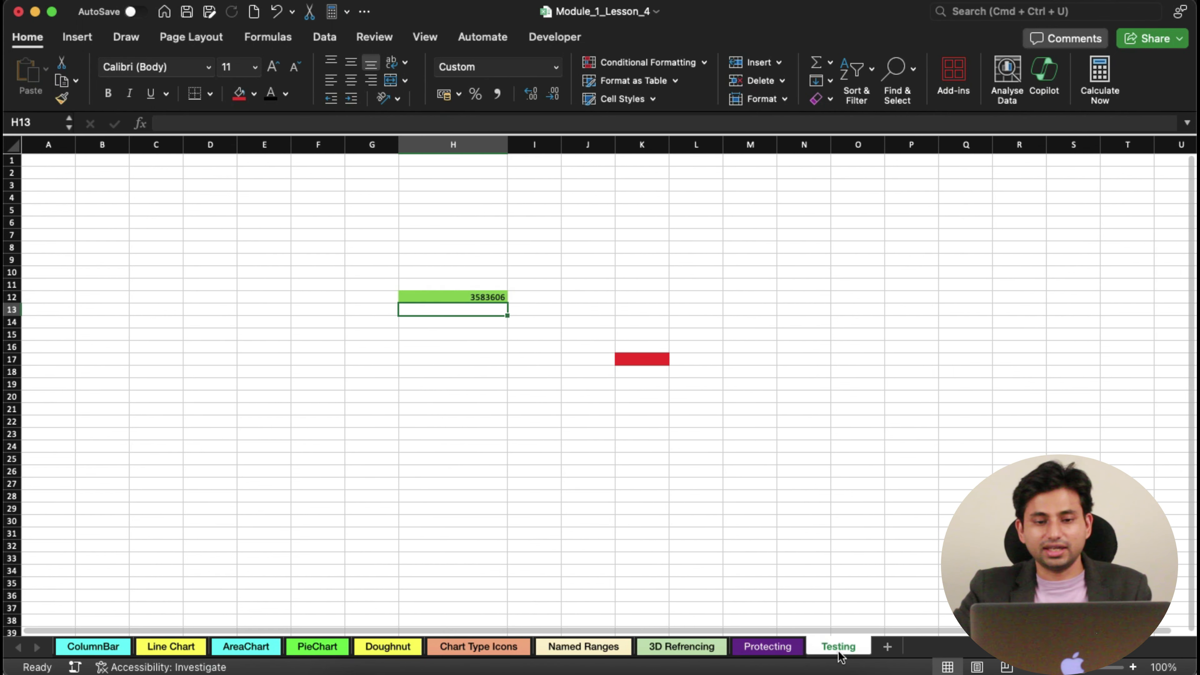
left_click(467, 296)
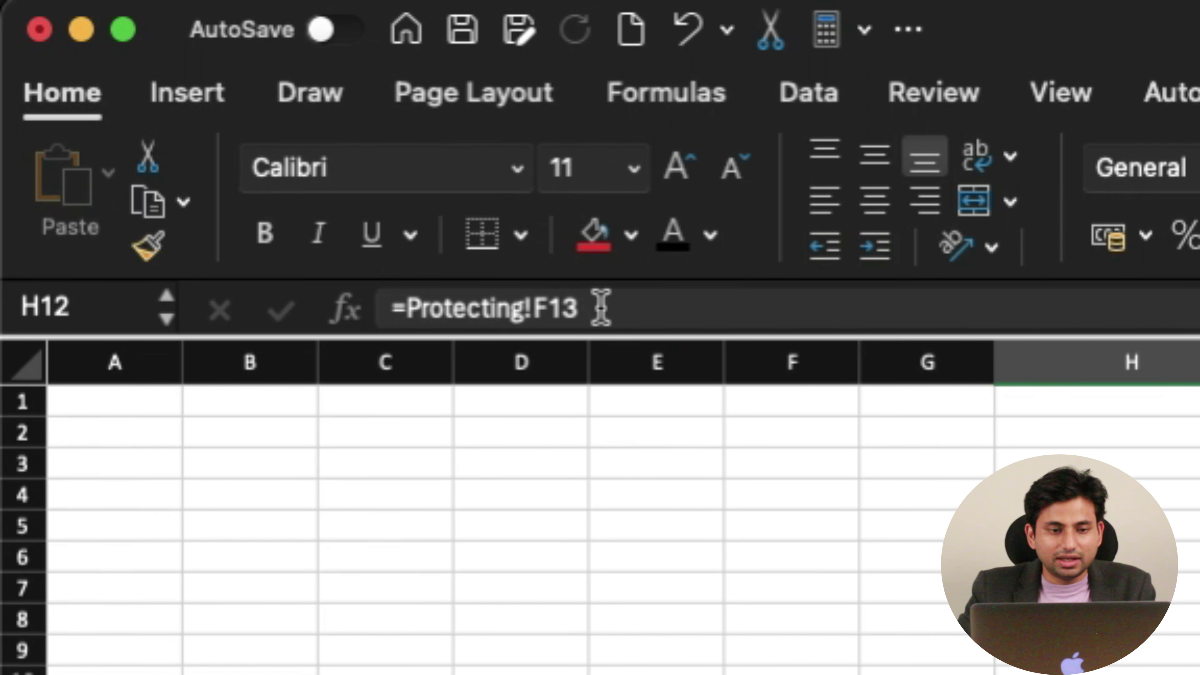
left_click_drag(600, 308, 296, 293)
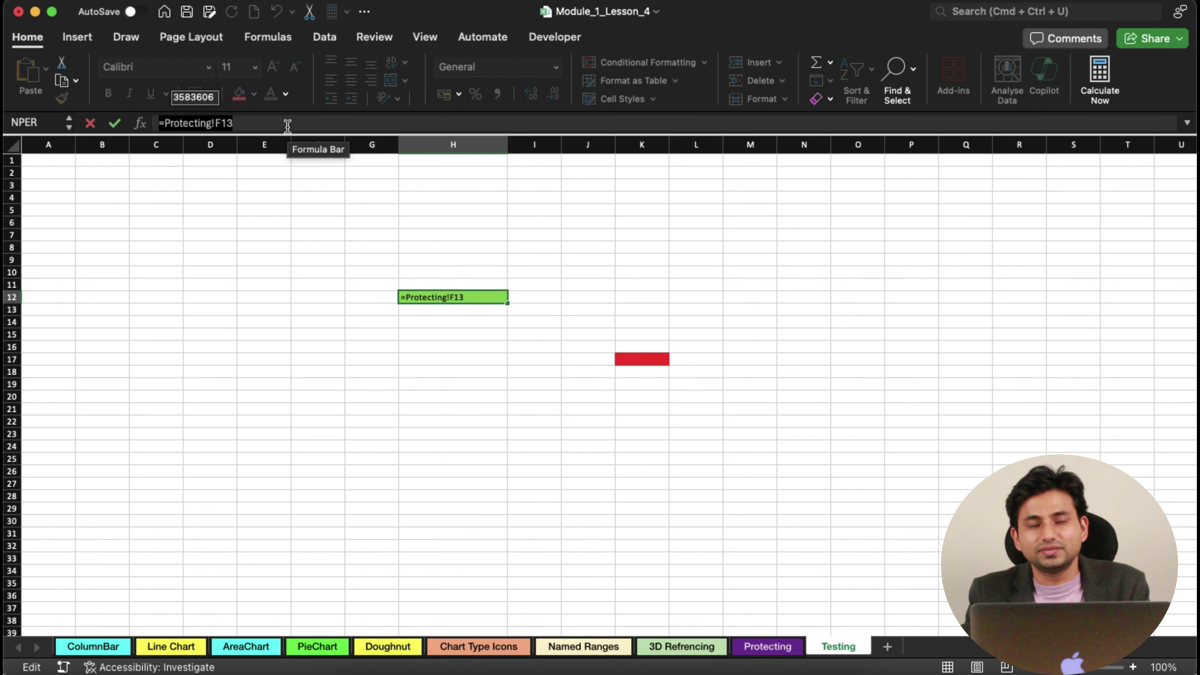
left_click(287, 124)
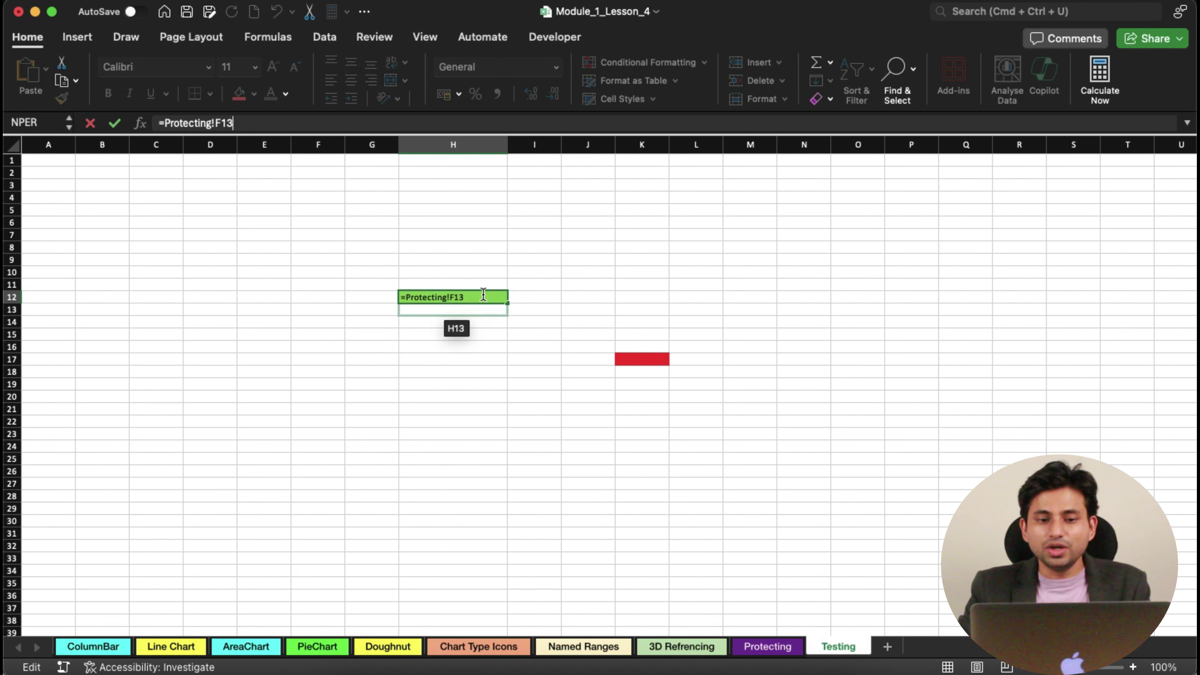
key("Return")
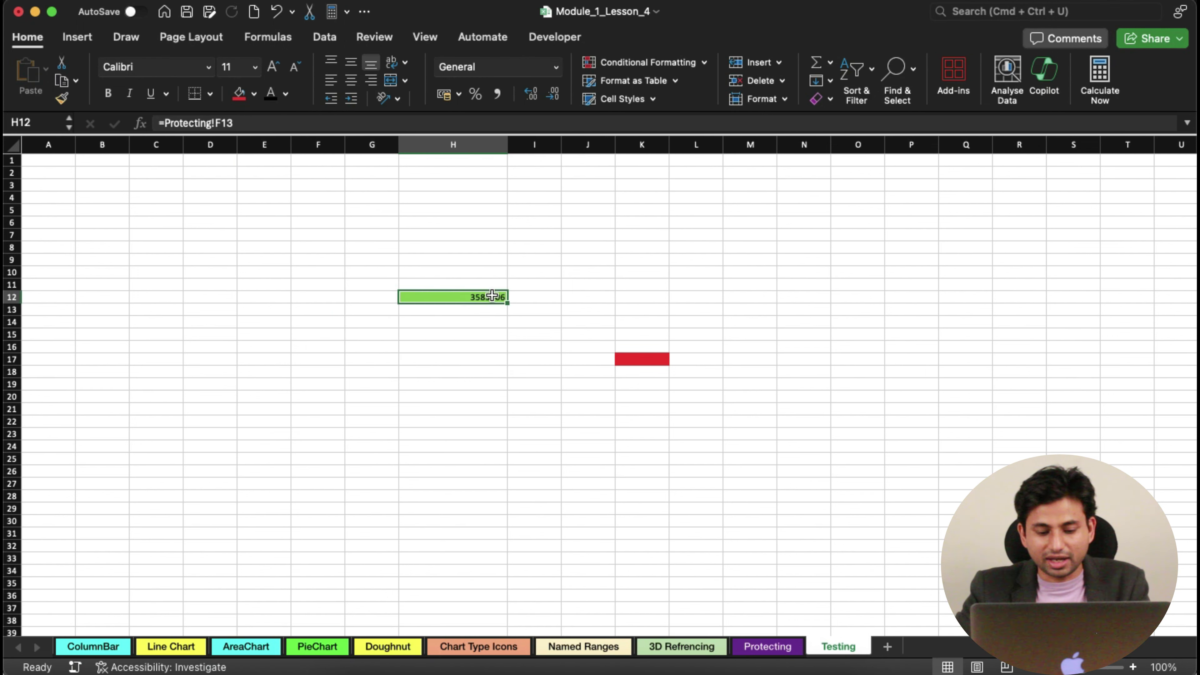
Copy cell H12 with its relative reference to cell M6 and widen column M
key("super+c")
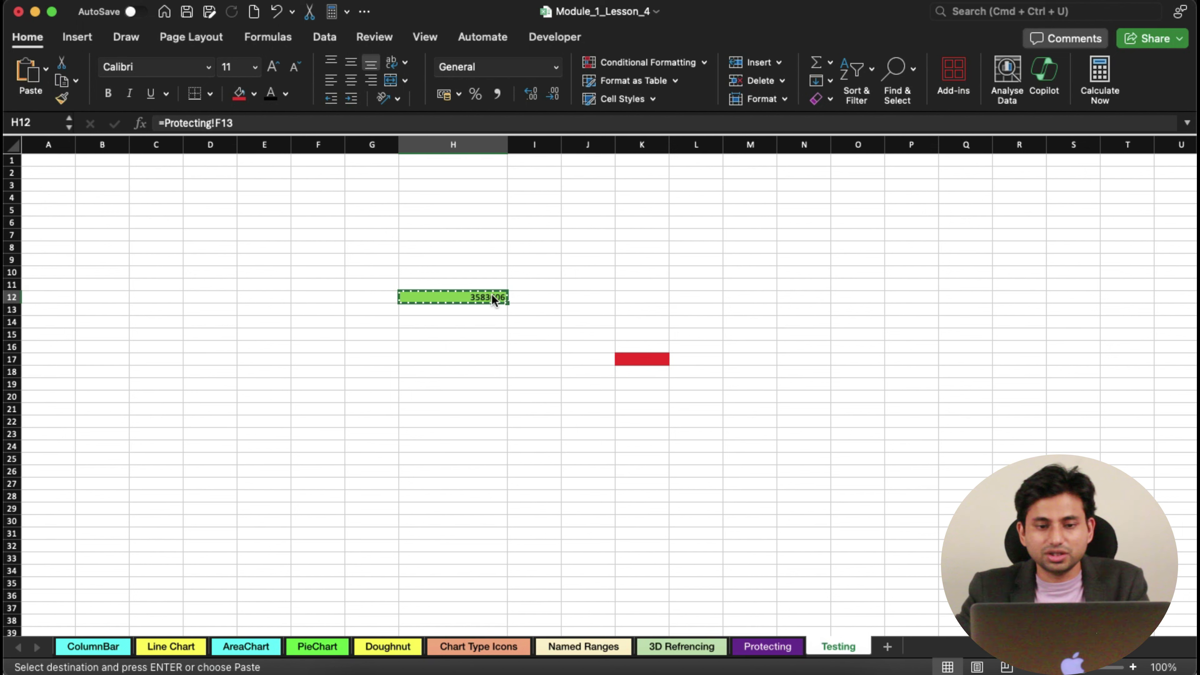
left_click(750, 224)
key("super+v")
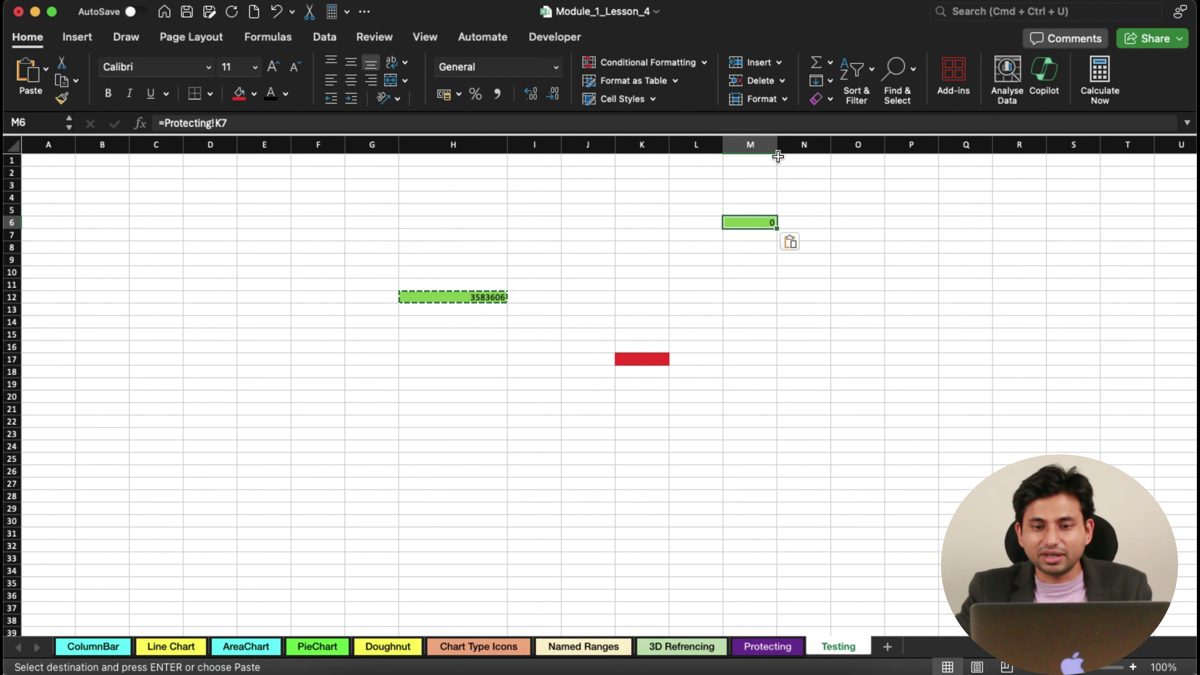
double_click(776, 144)
left_click_drag(734, 145, 833, 144)
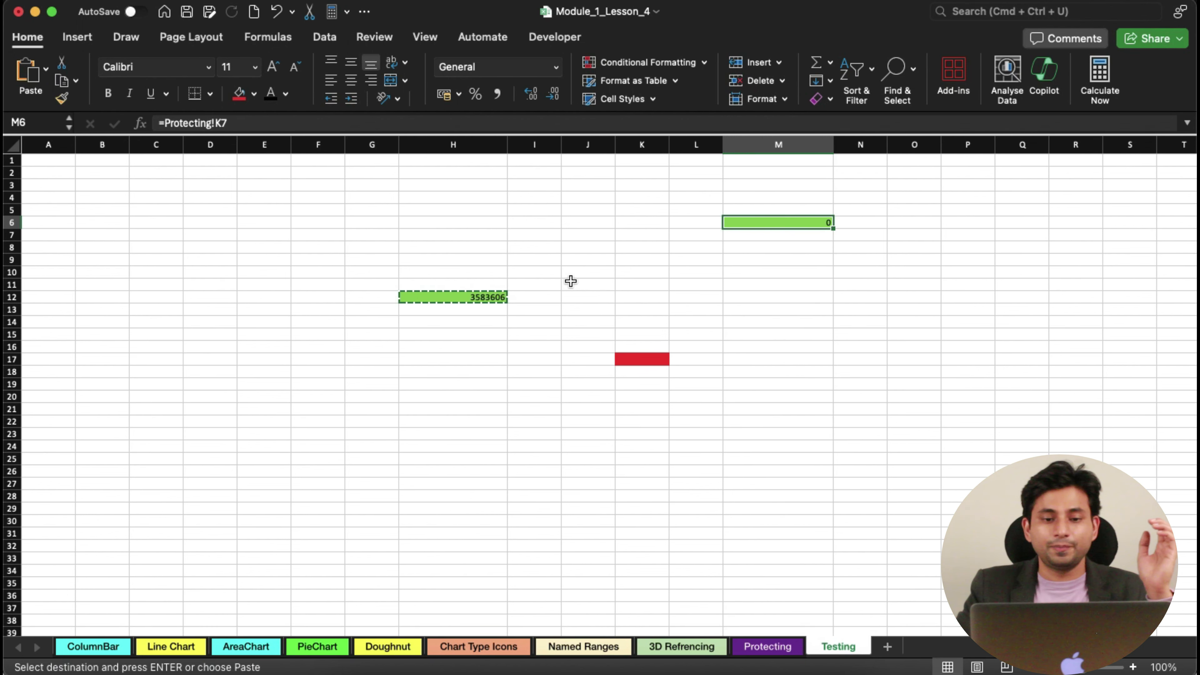
Compare the formulas in H12 and M6 on the Testing sheet and inspect cell K7 on the Protecting sheet
left_click(482, 297)
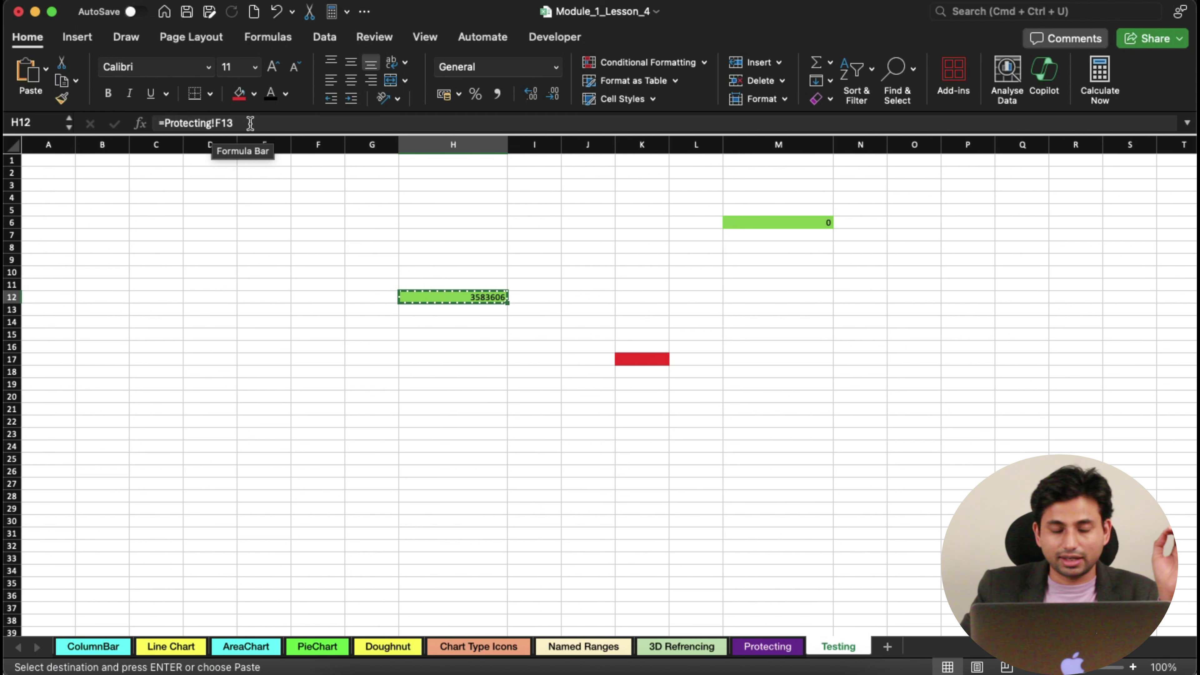
left_click(774, 224)
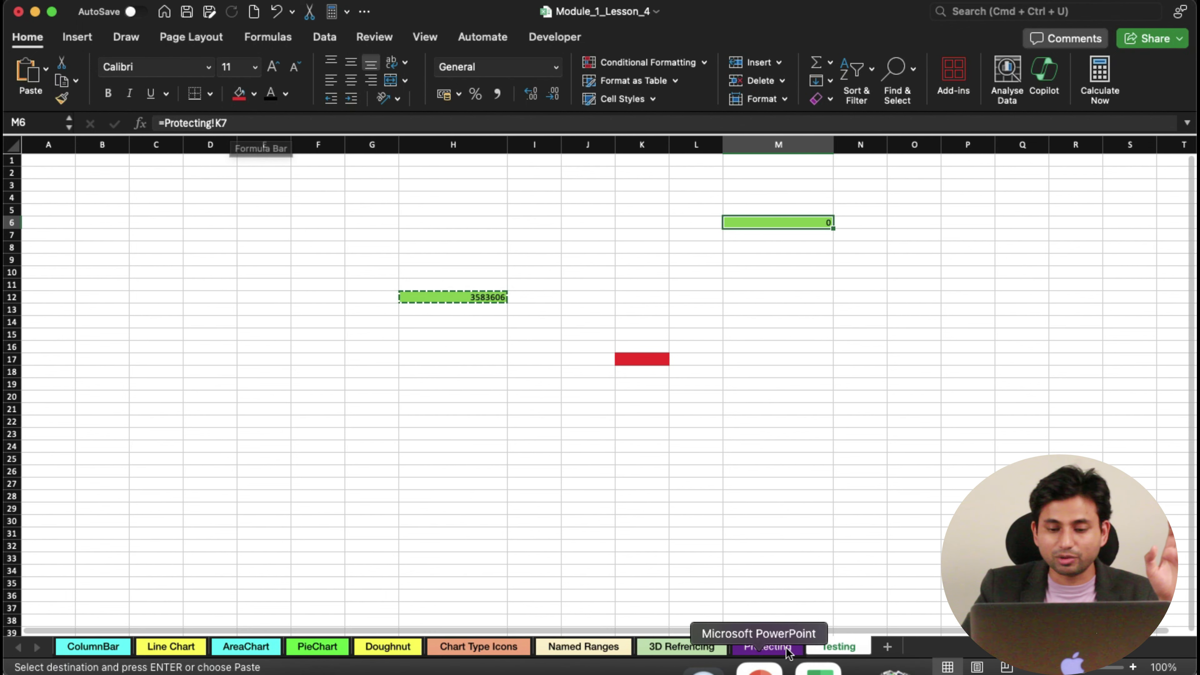
left_click(768, 646)
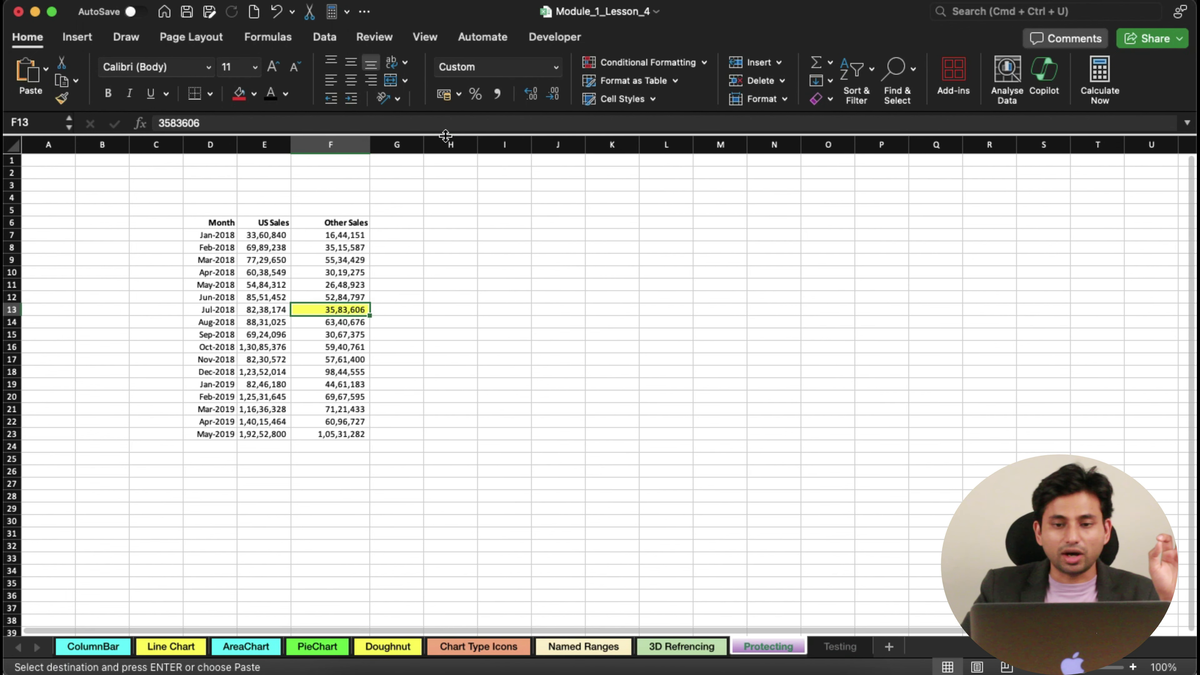
left_click(621, 234)
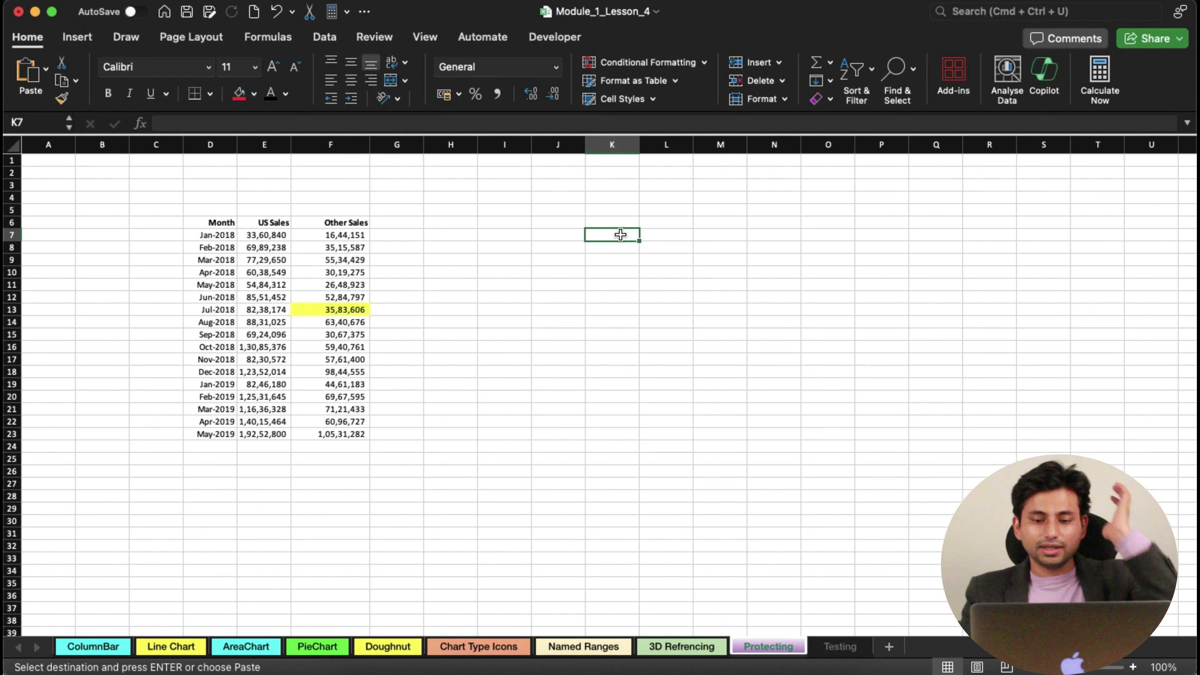
left_click(840, 648)
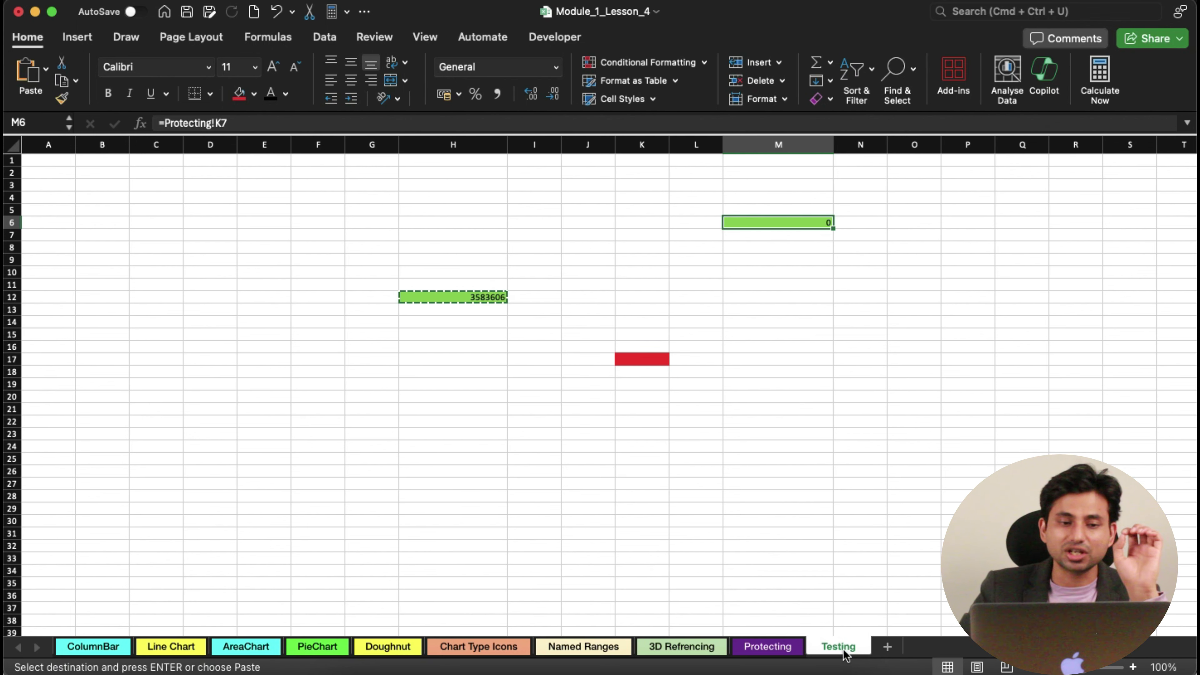
left_click(499, 303)
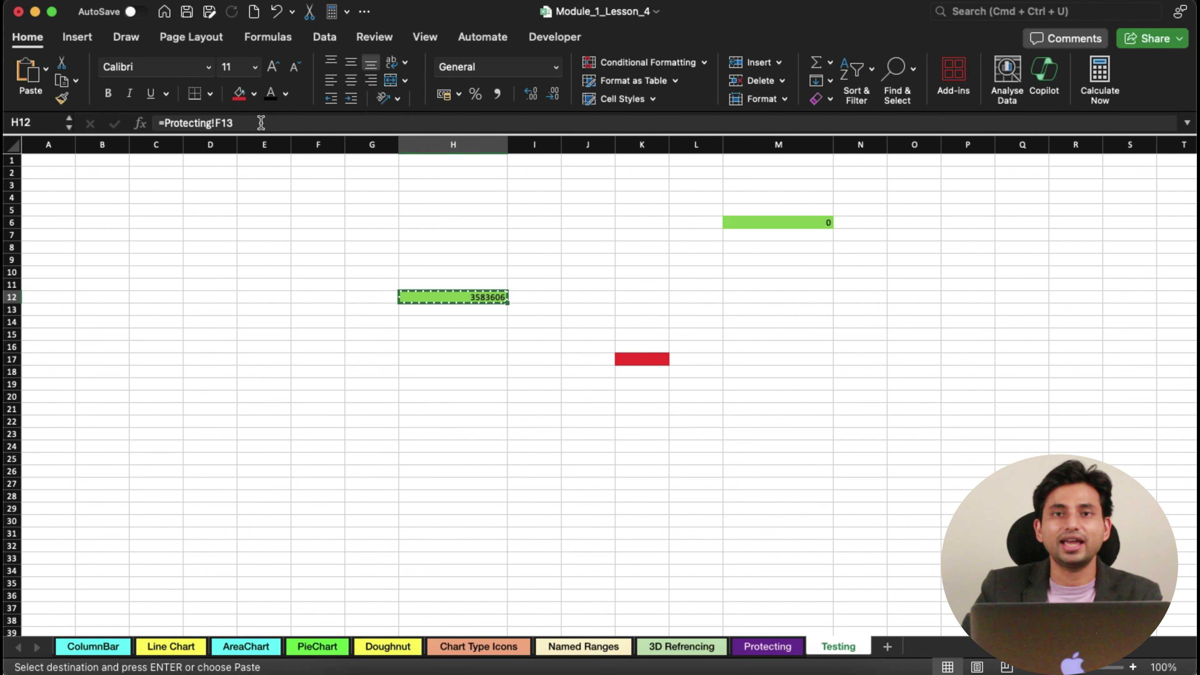
left_click(772, 647)
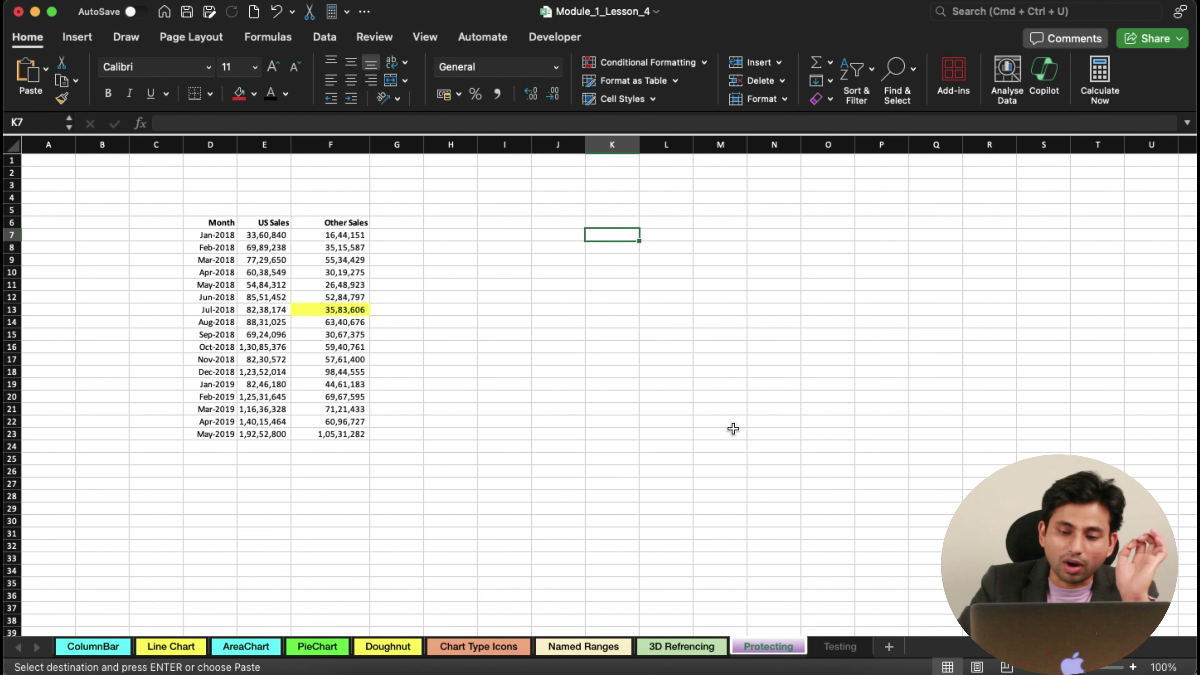
left_click(837, 648)
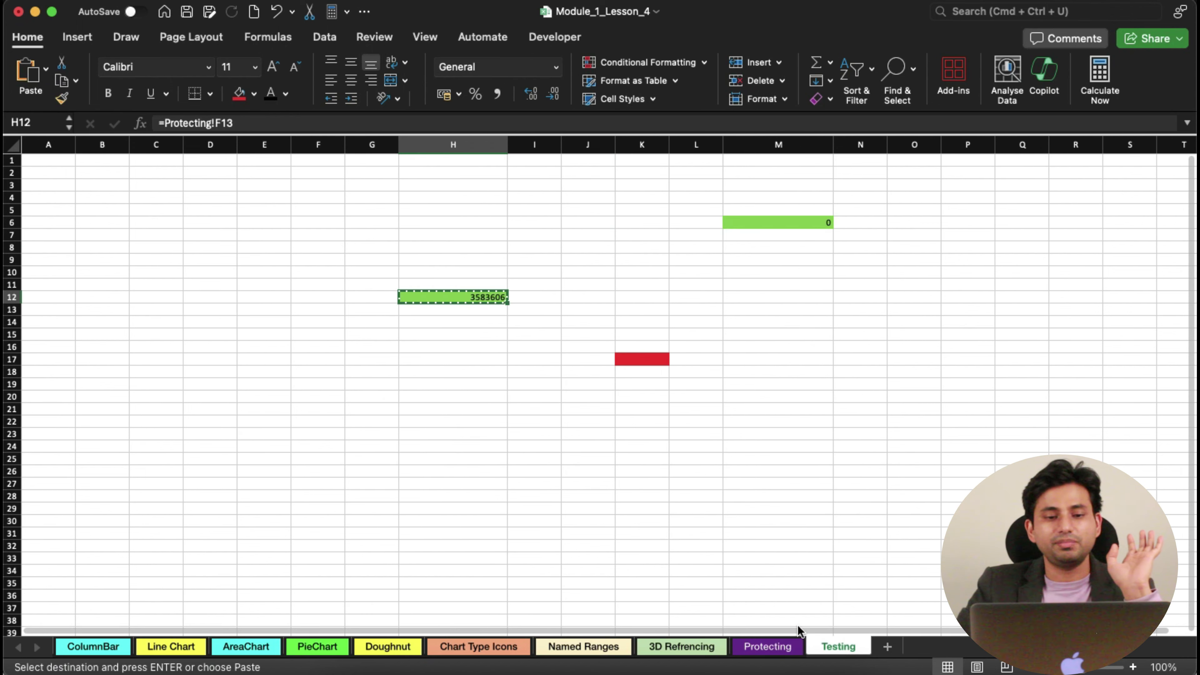
Make the reference in cell H12 absolute by changing its formula to =Protecting!$F$13
left_click(518, 295)
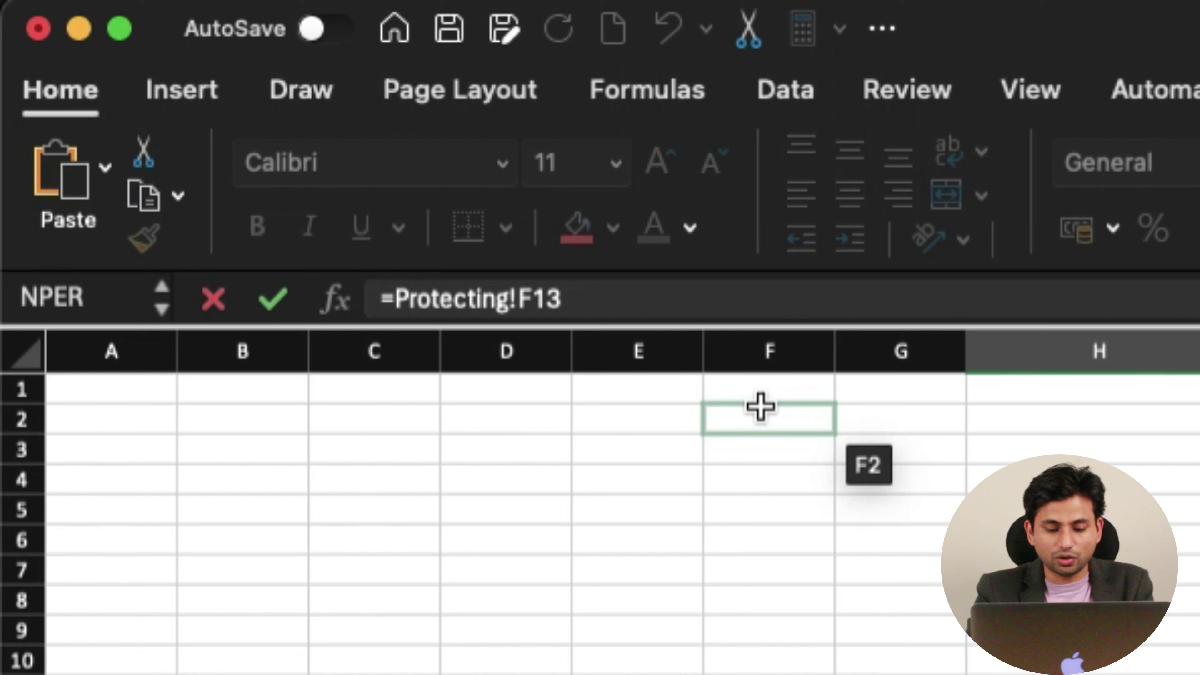
type("$")
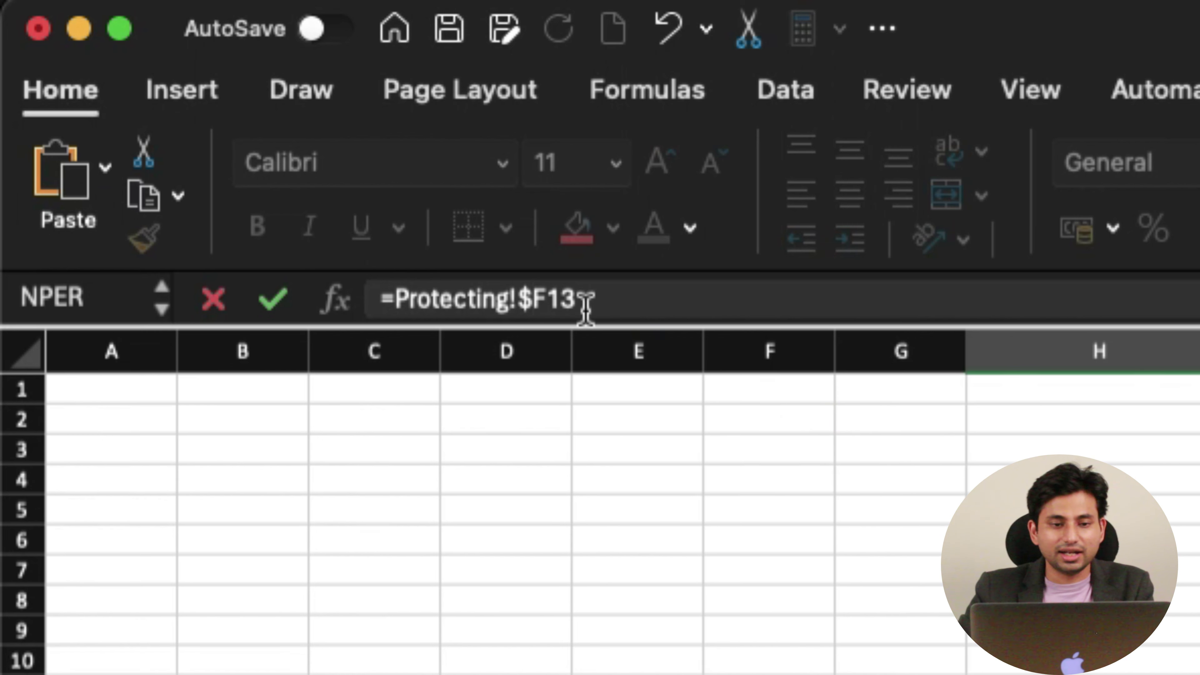
left_click(548, 297)
type("$")
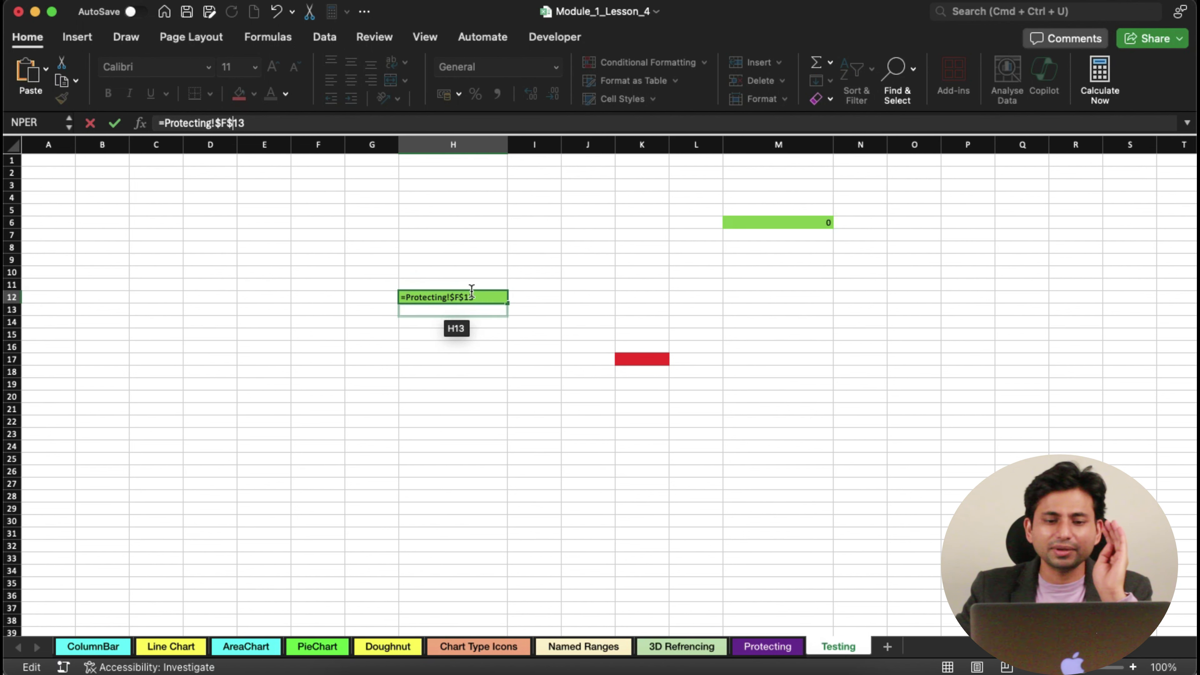
left_click(481, 324)
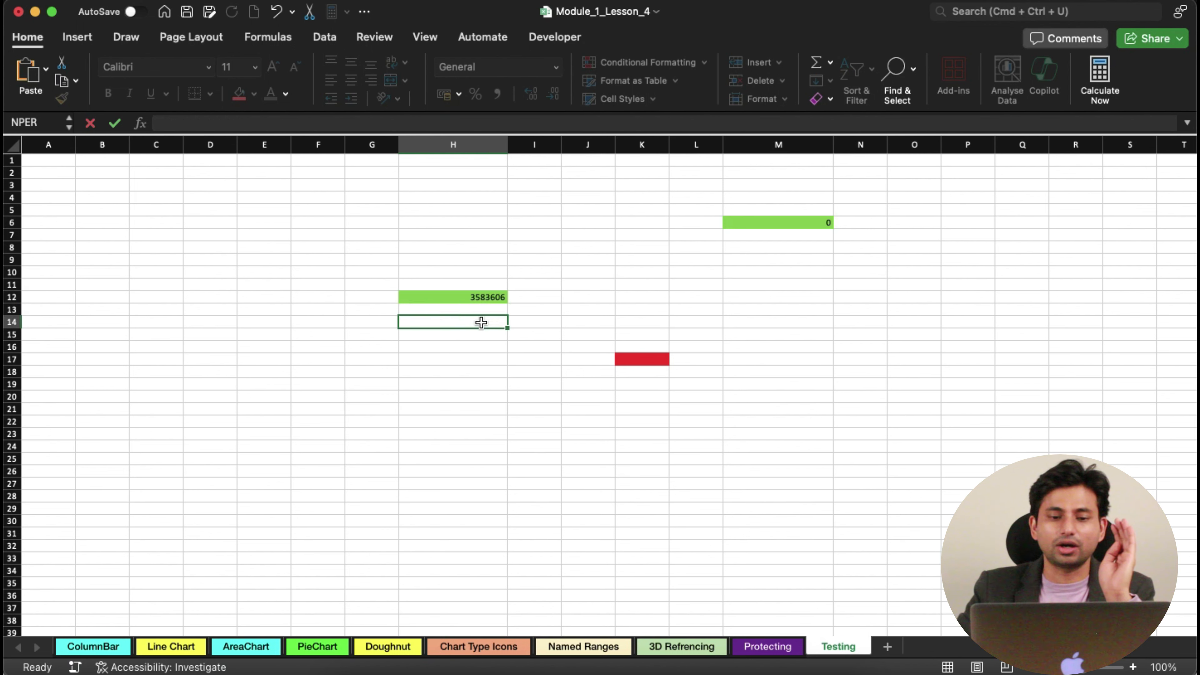
Copy cell H12 with its absolute reference to cells N13, M20, I24, J31 and Q13
left_click(484, 296)
key("super+c")
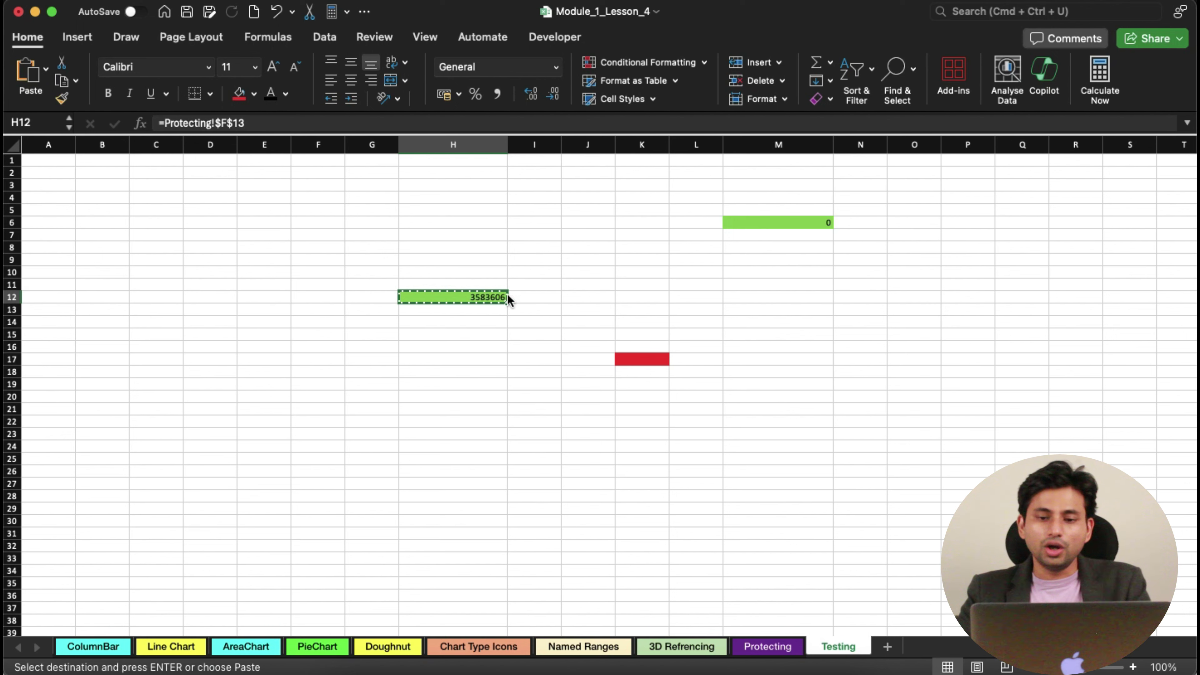
left_click(872, 304)
key("super+v")
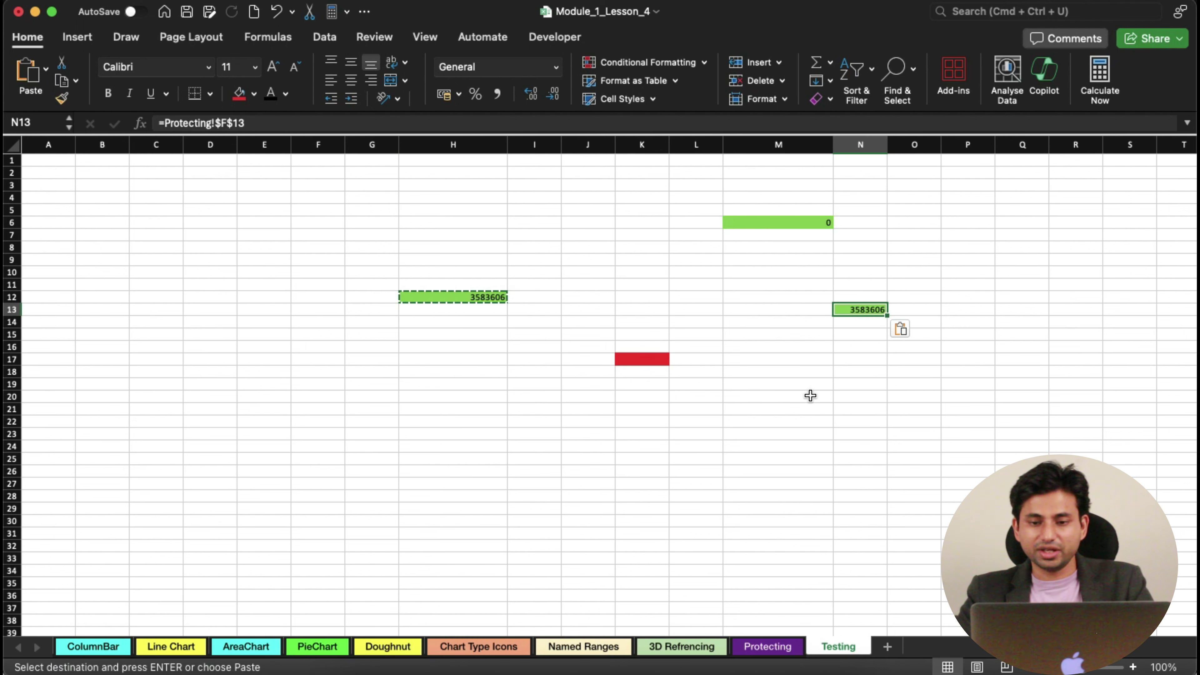
left_click(809, 397)
key("super+v")
left_click(511, 445)
key("super+v")
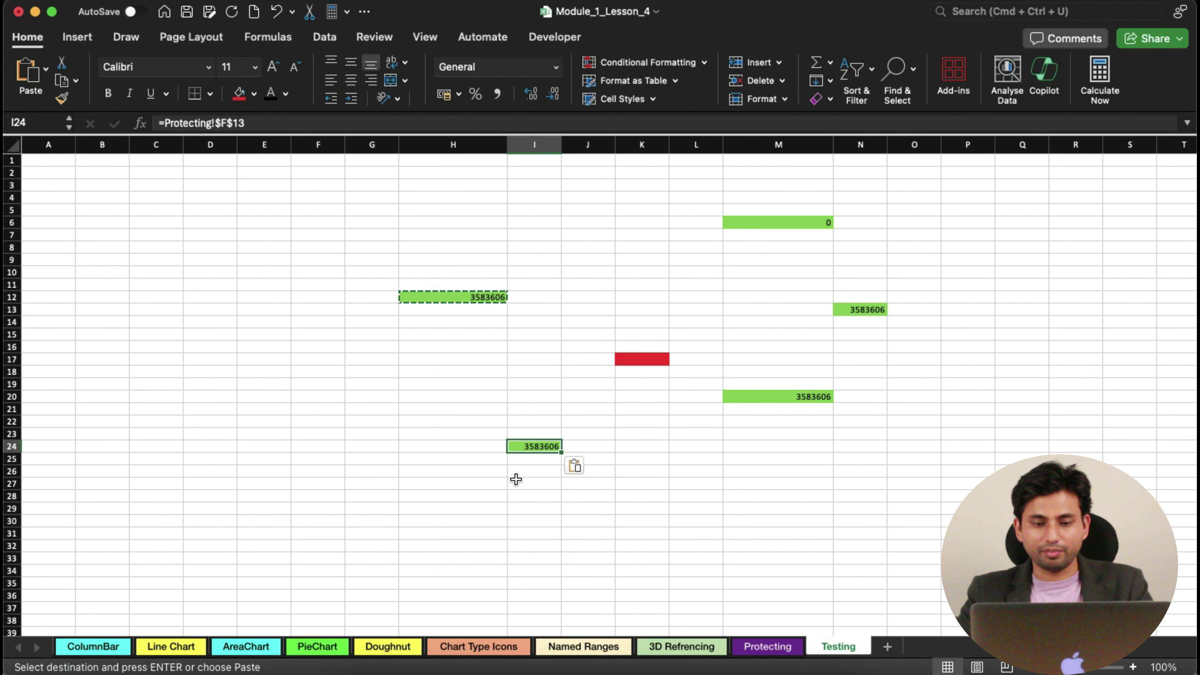
left_click(582, 530)
key("super+v")
left_click(1022, 309)
key("super+v")
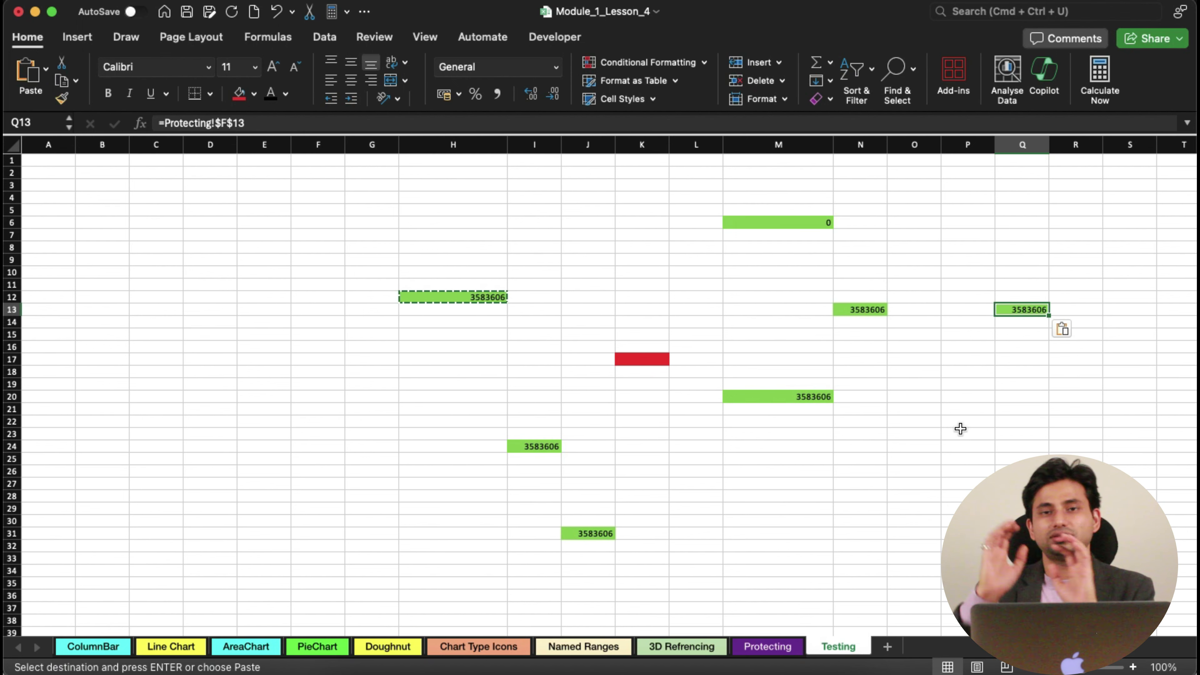
Clear the contents of the range H15:N33 on the Testing sheet
left_click(439, 331)
left_click_drag(440, 331, 836, 564)
key("Escape")
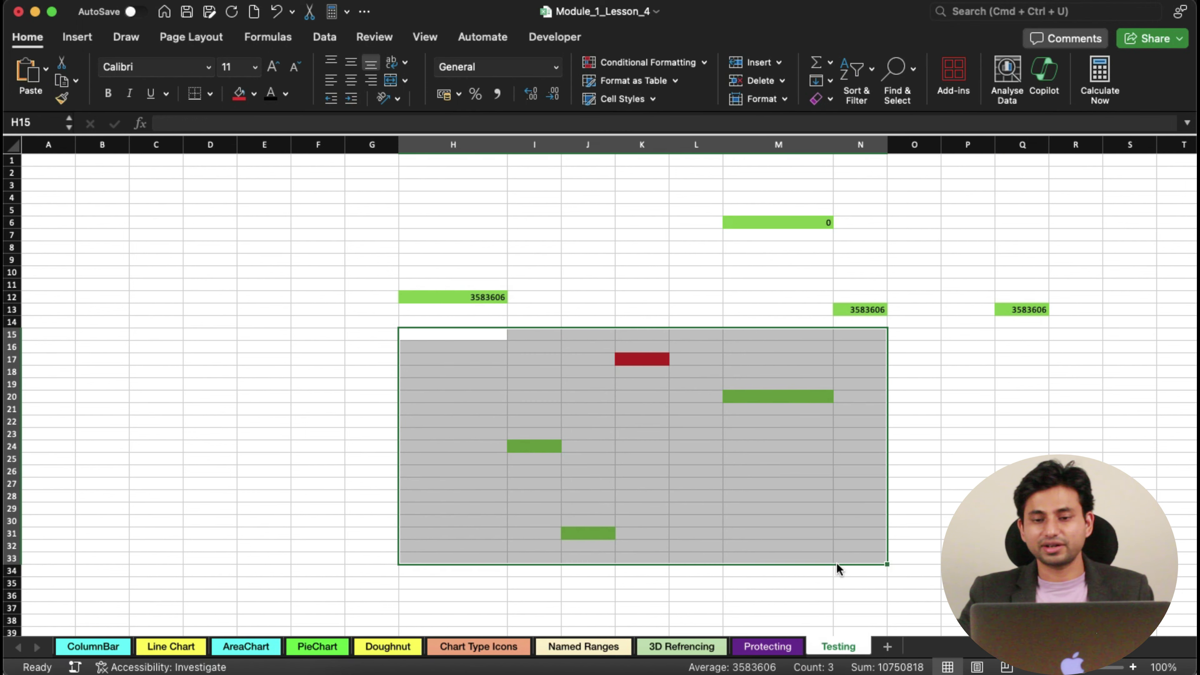
Clear the contents of the range M8:S19 on the Testing sheet
left_click_drag(775, 248, 1113, 382)
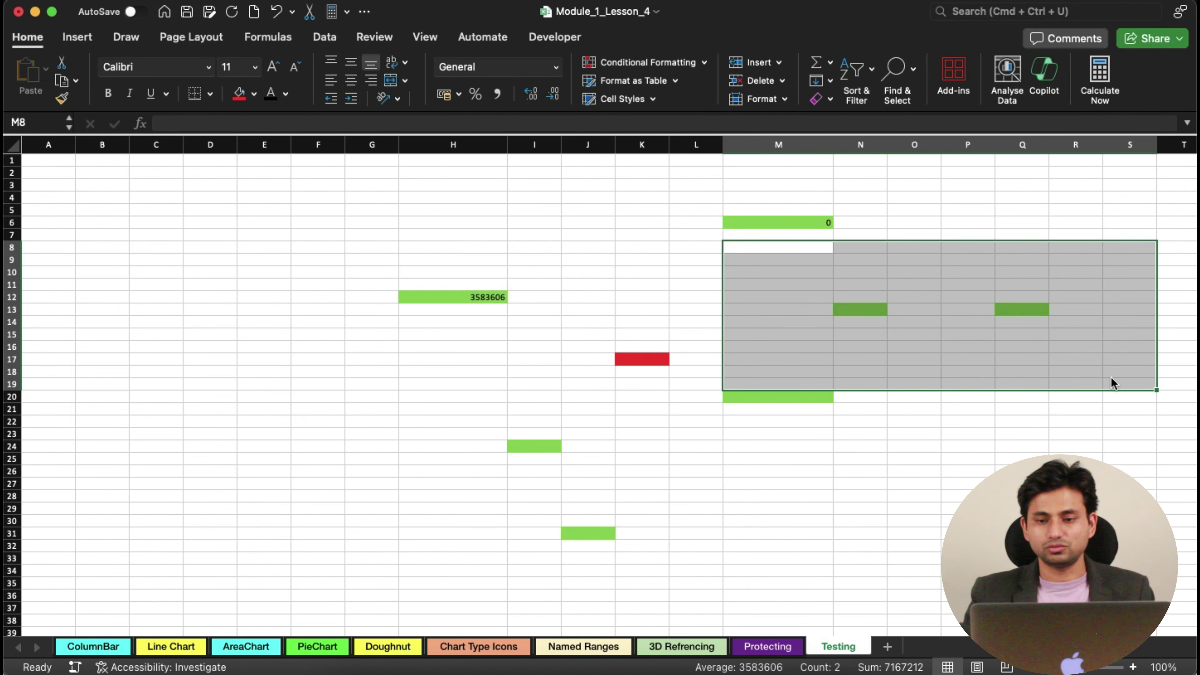
left_click(825, 547)
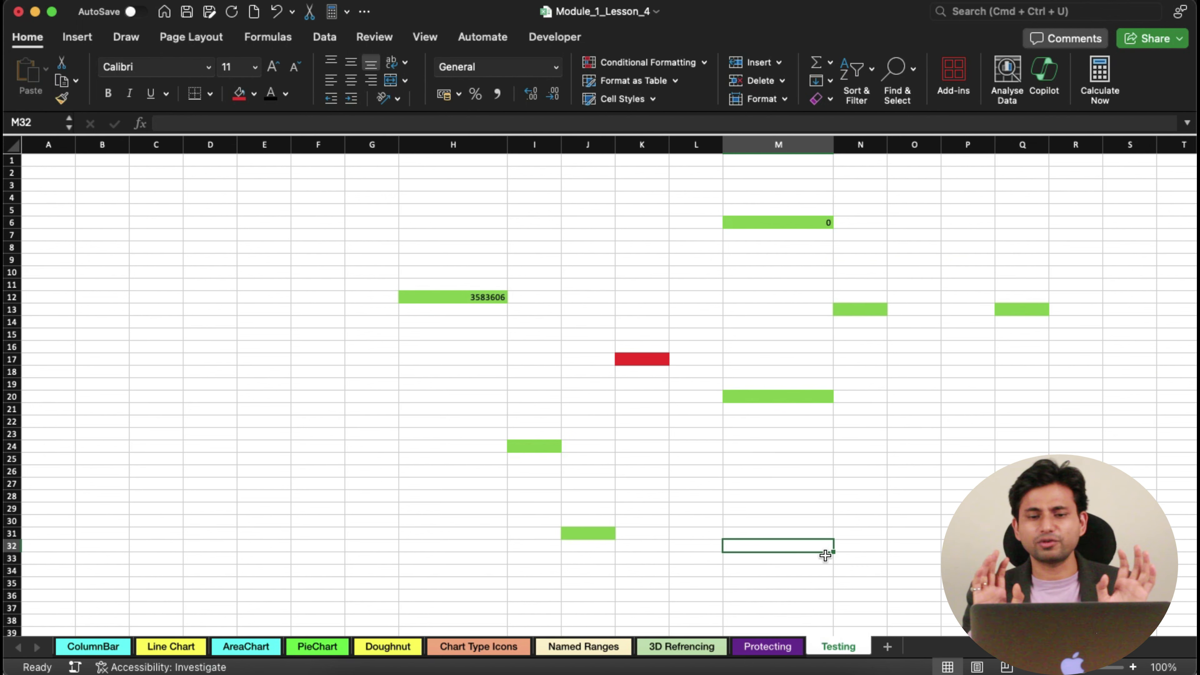
Start a new defined name for the sales table D6:F23 on the Protecting sheet, entering Sales data 1.1 as its name
left_click(779, 649)
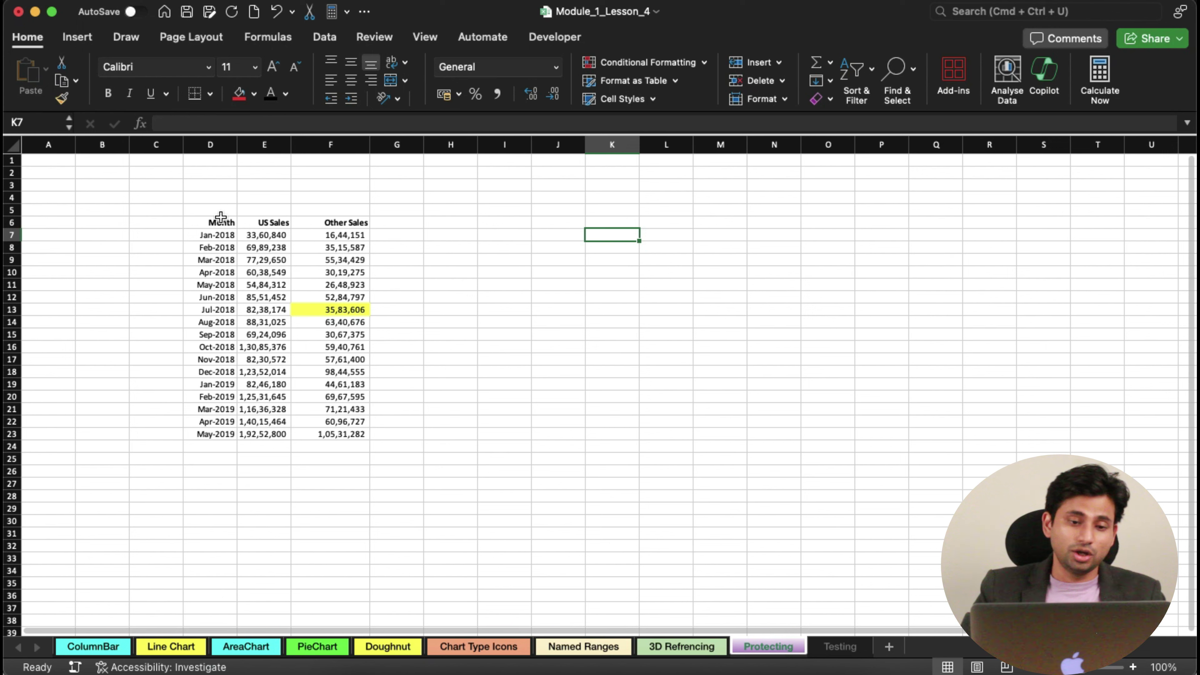
left_click_drag(217, 219, 338, 440)
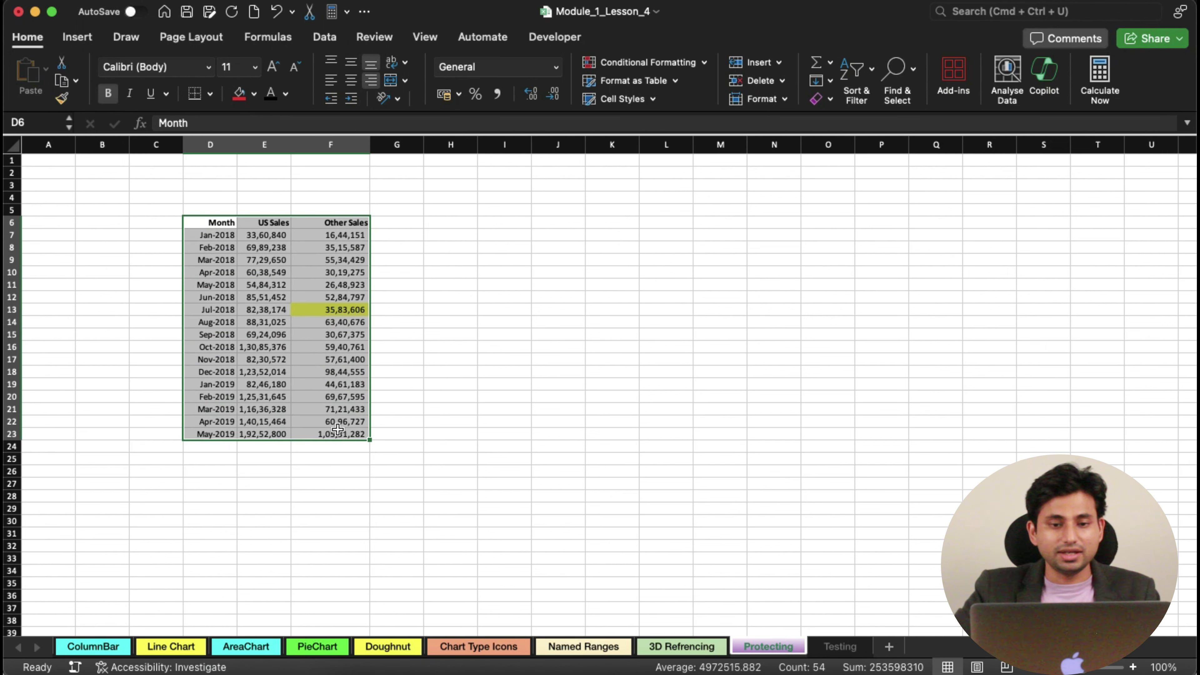
right_click(322, 354)
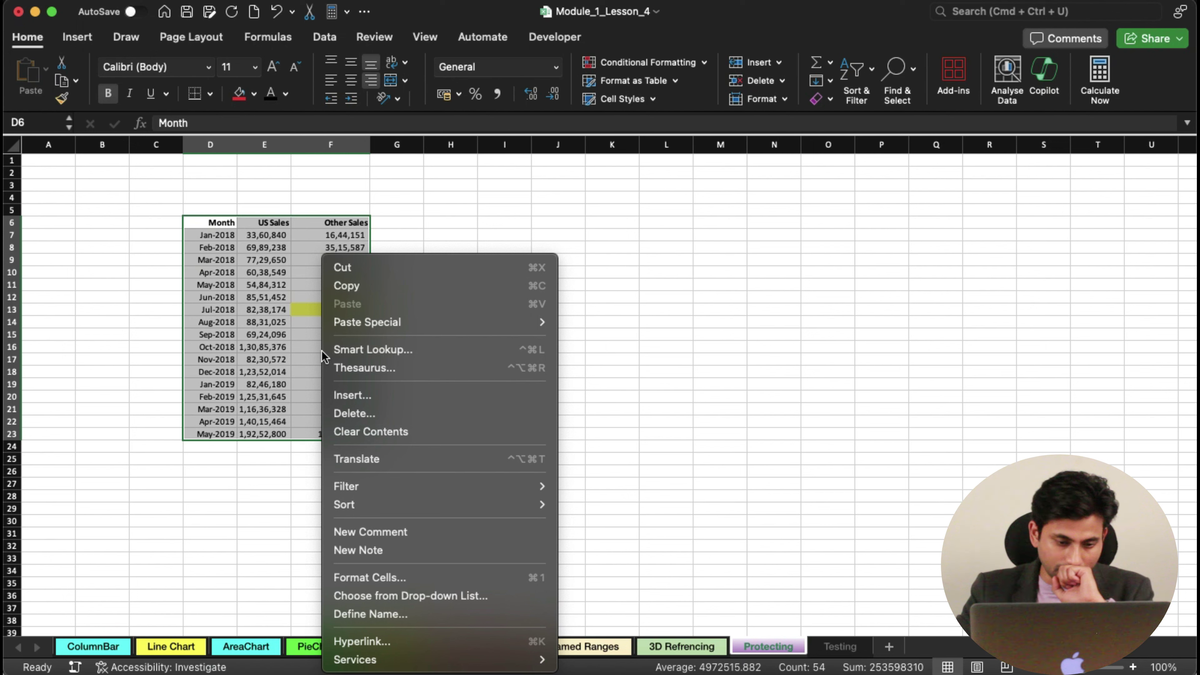
left_click(405, 610)
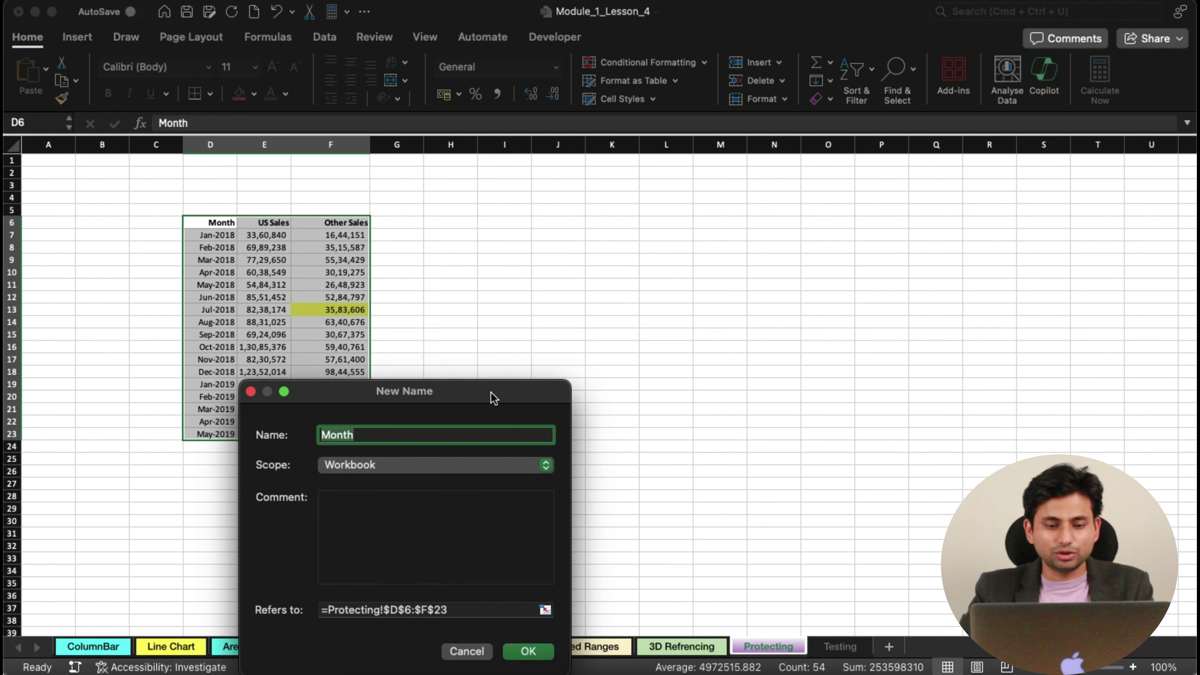
left_click_drag(485, 398, 604, 307)
type("S")
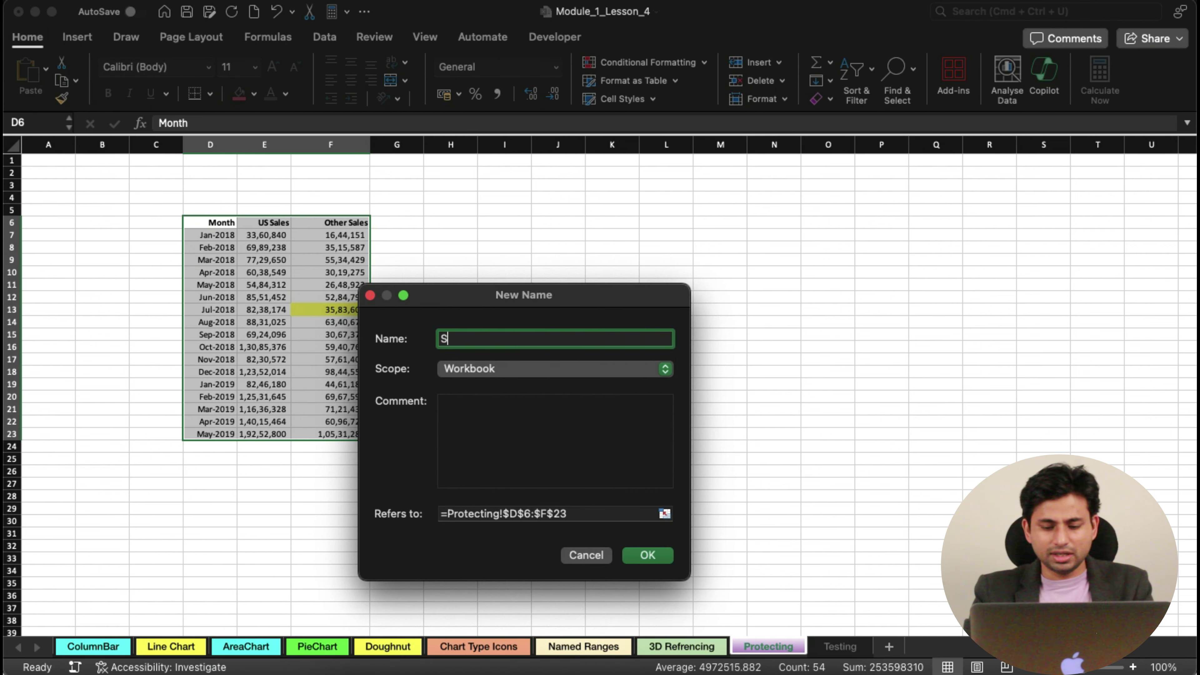
type("ales data 1.1")
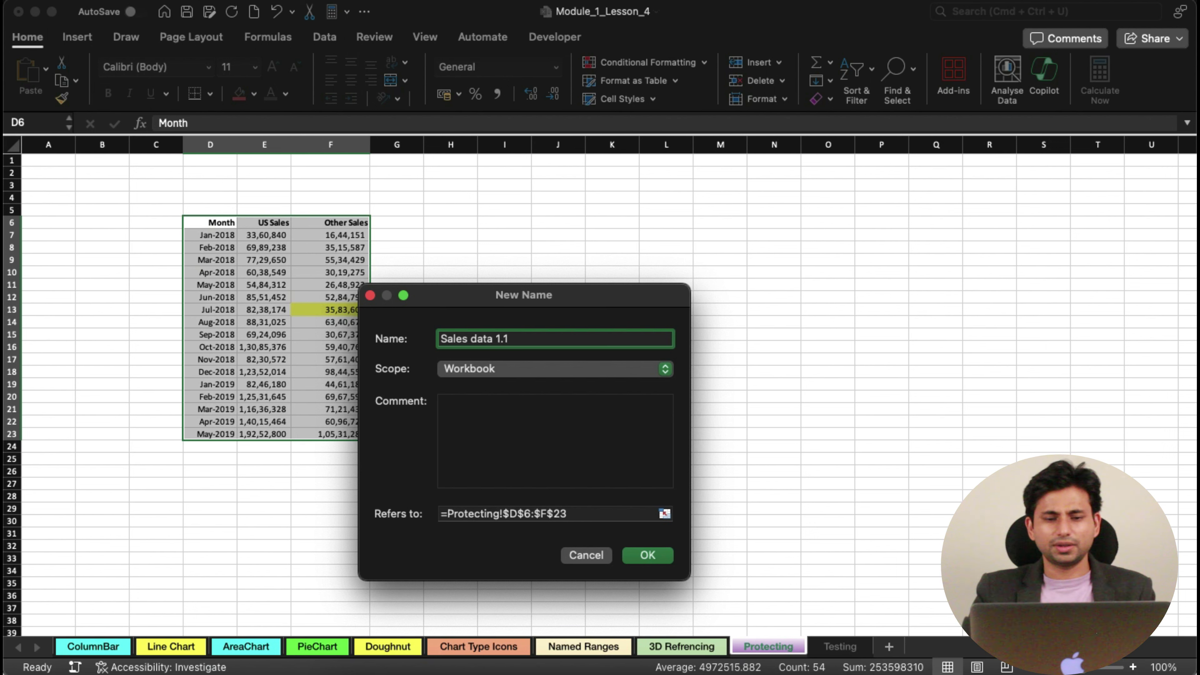
Keep the scope at Workbook and try to create the name as Sales data 1.1
left_click(554, 373)
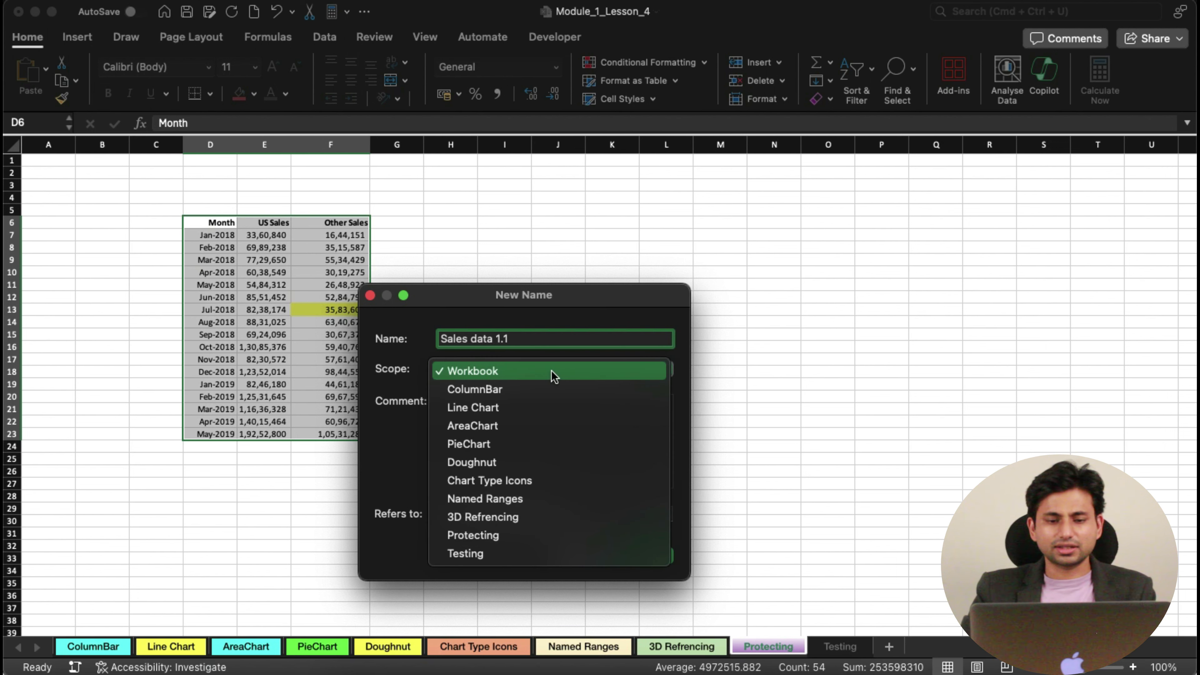
left_click(553, 374)
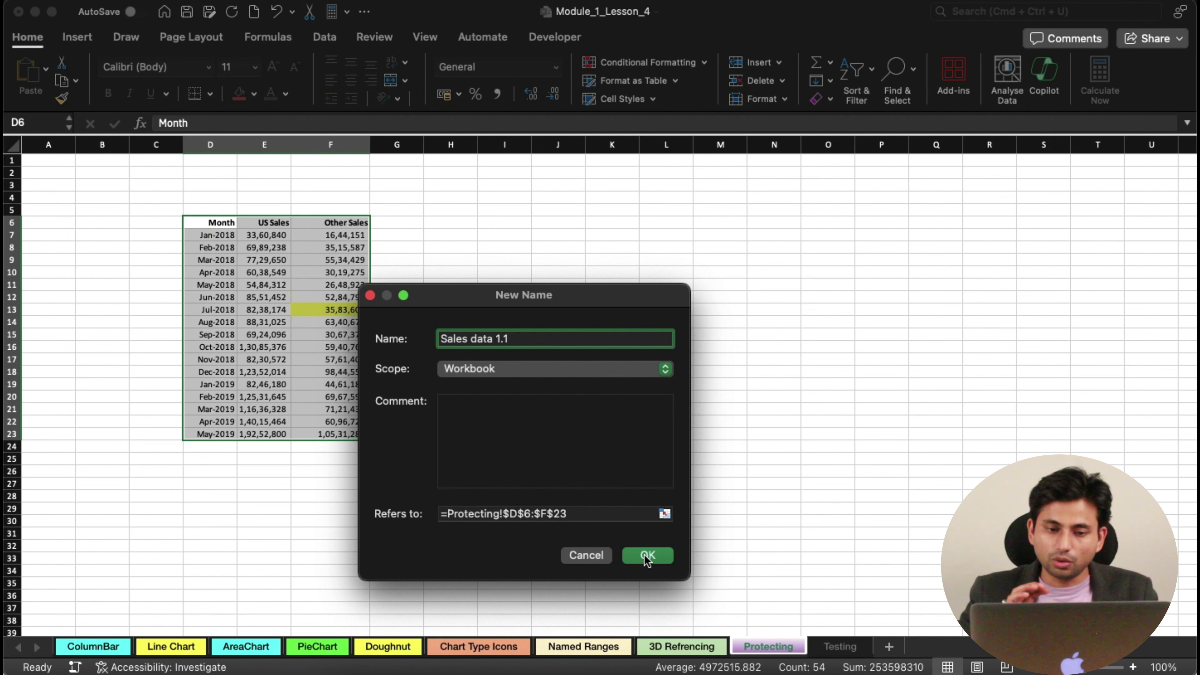
key("alt+shift+Left")
key("alt+shift+Left")
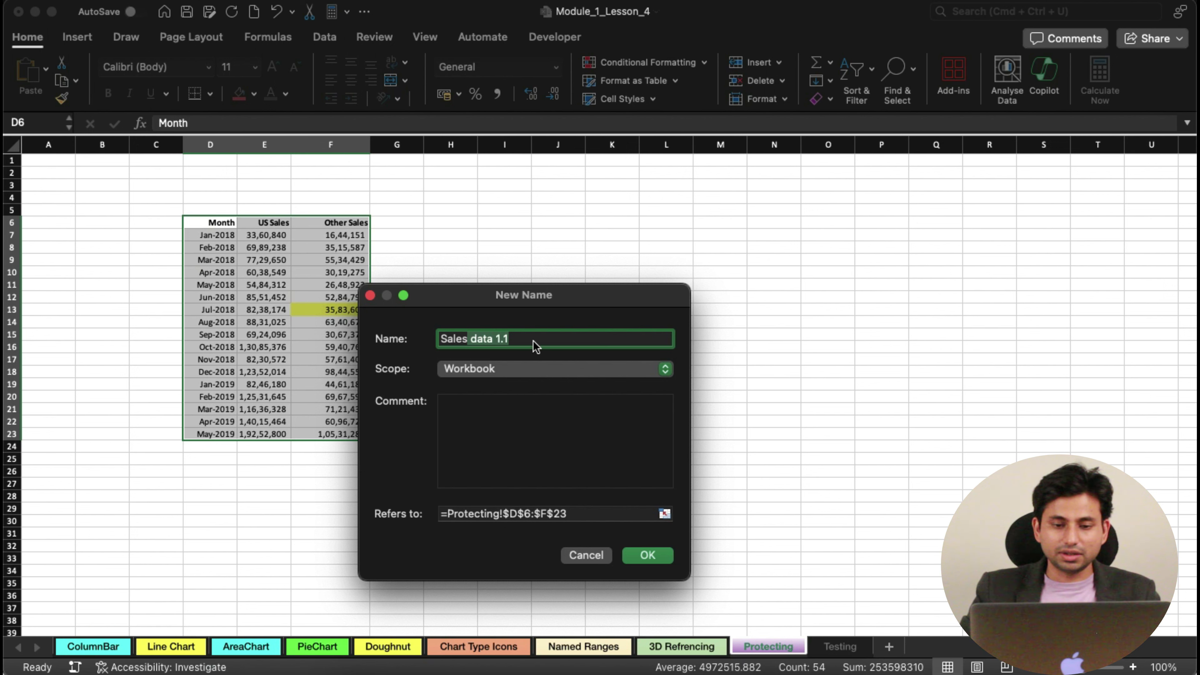
key("Return")
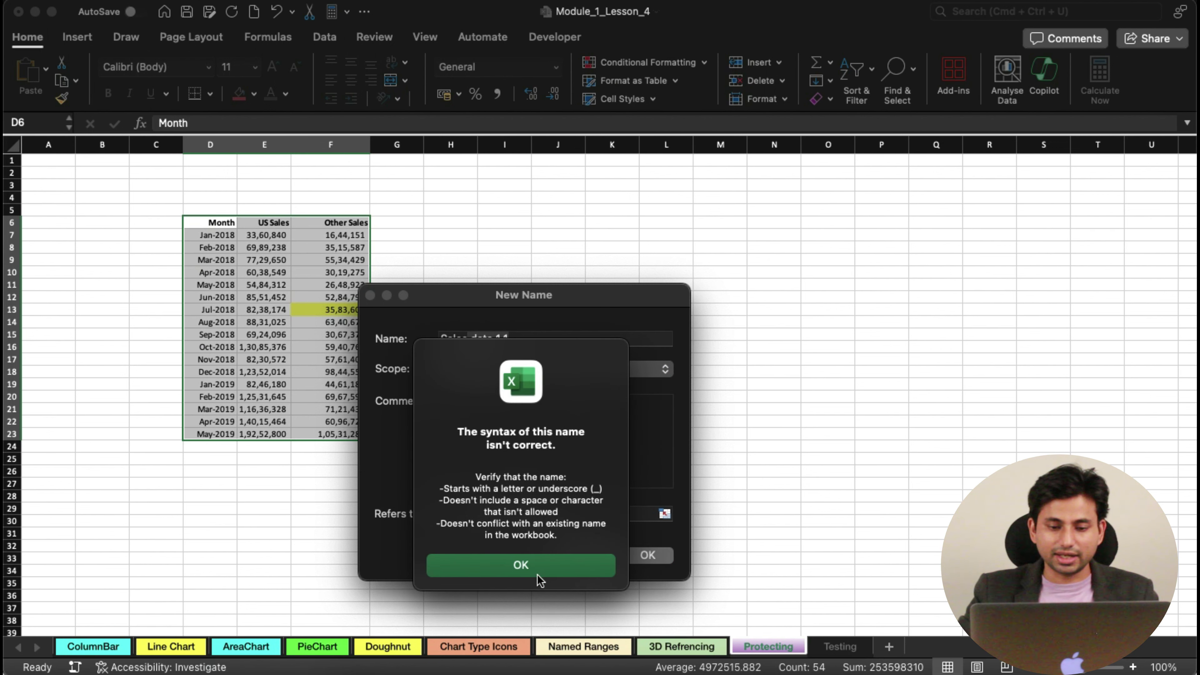
left_click(544, 565)
Change the new name to Salesdata1.1, without spaces, and create it for the range D6:F23
left_click(520, 340)
key("BackSpace")
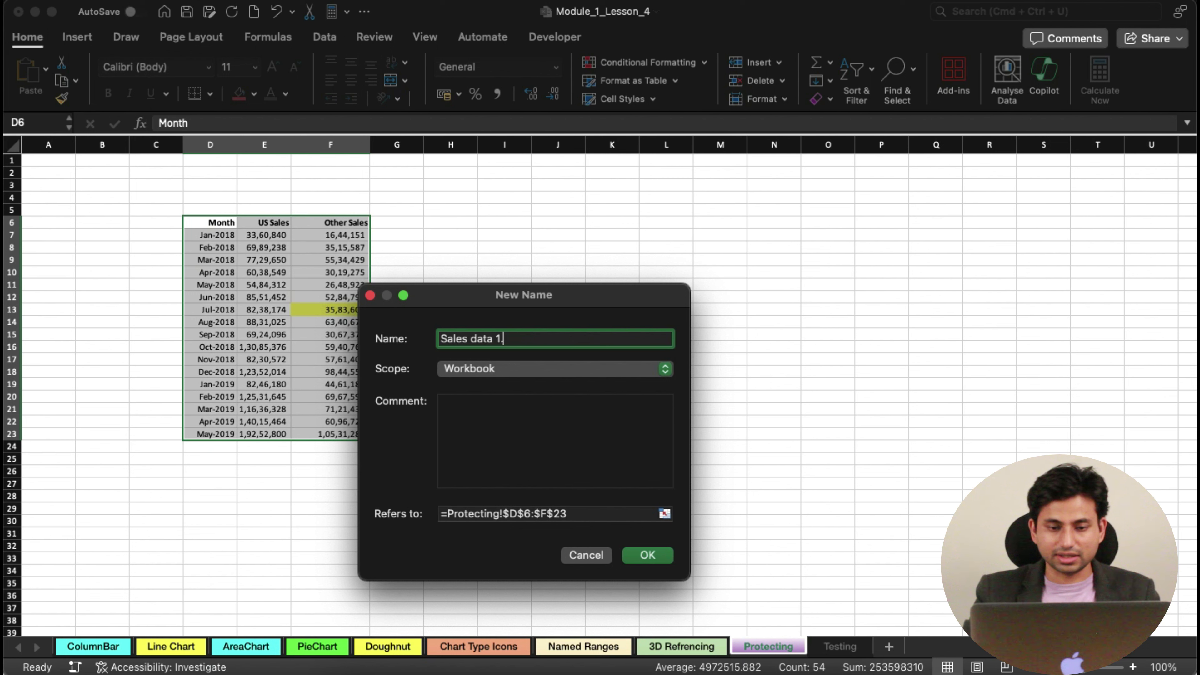
key("Left")
key("Left")
key("Left")
key("Left")
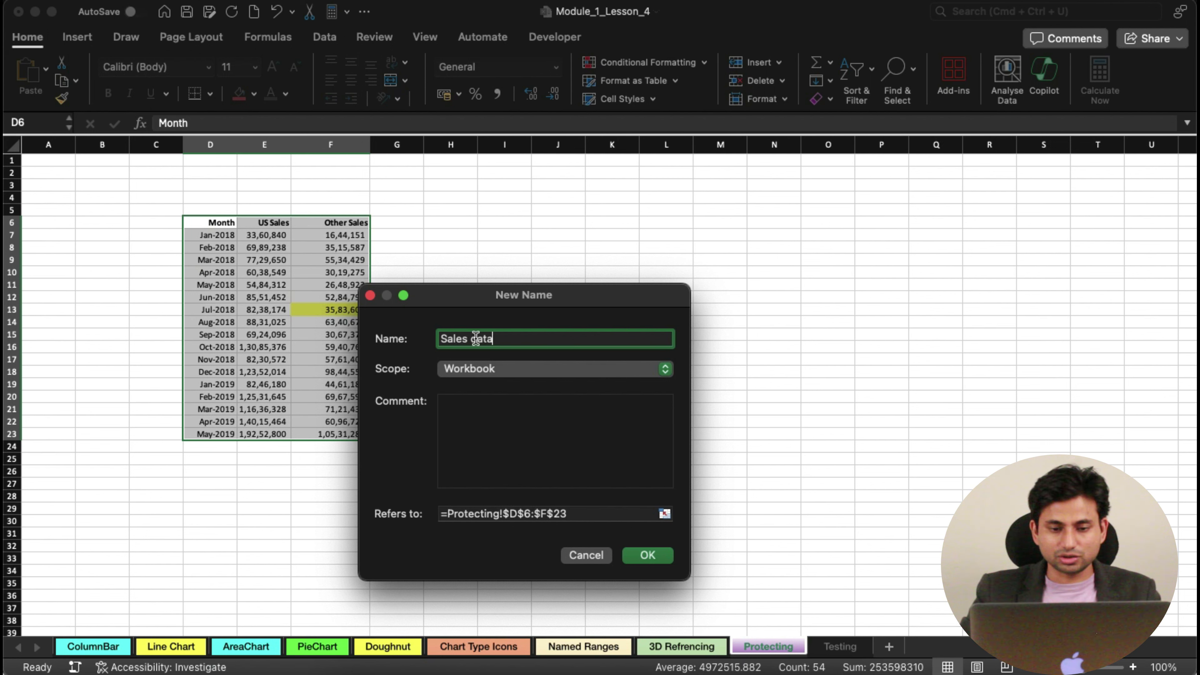
key("BackSpace")
left_click(507, 339)
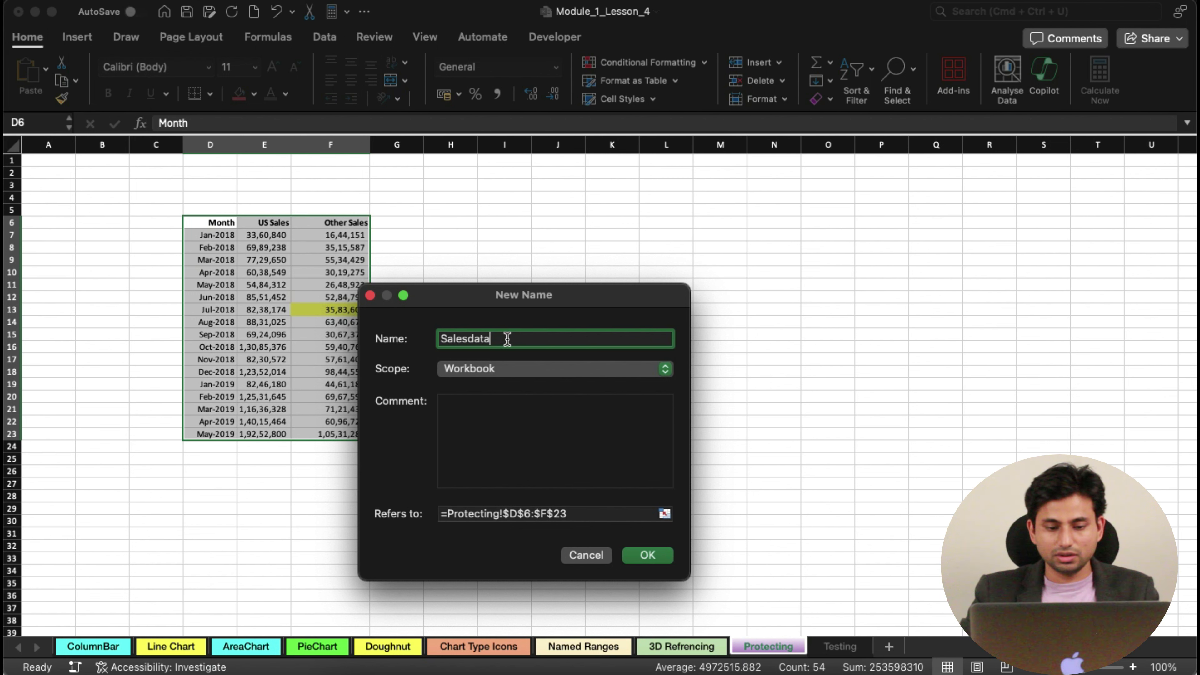
type("1.1")
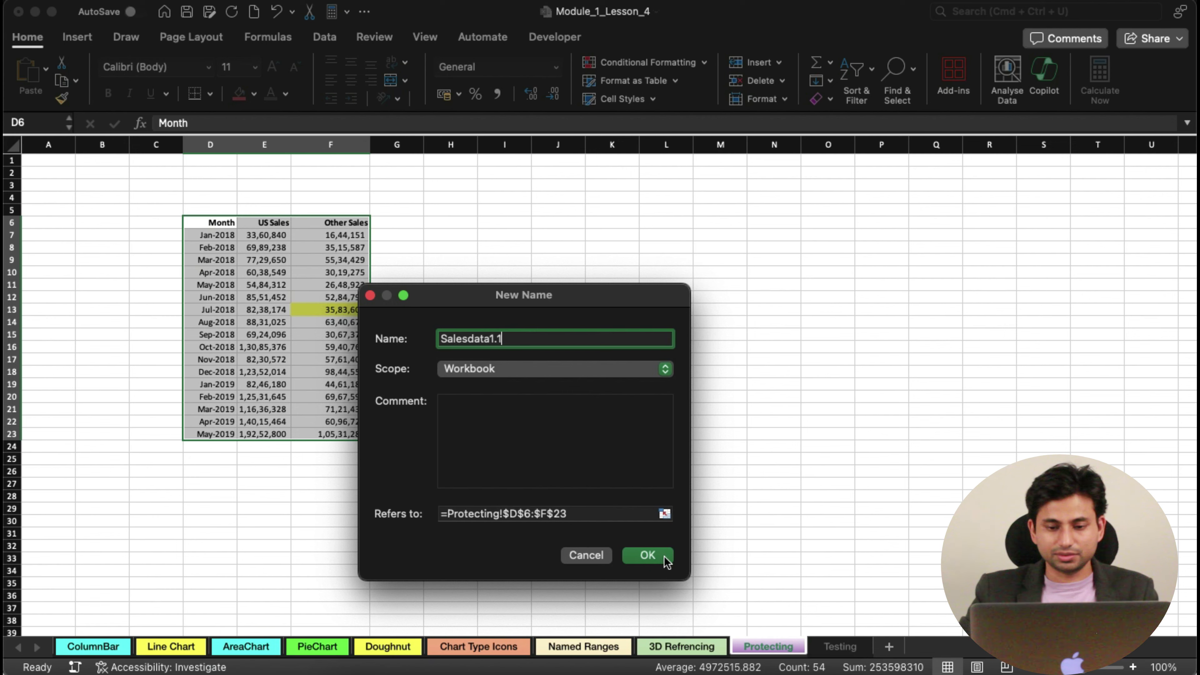
left_click(647, 556)
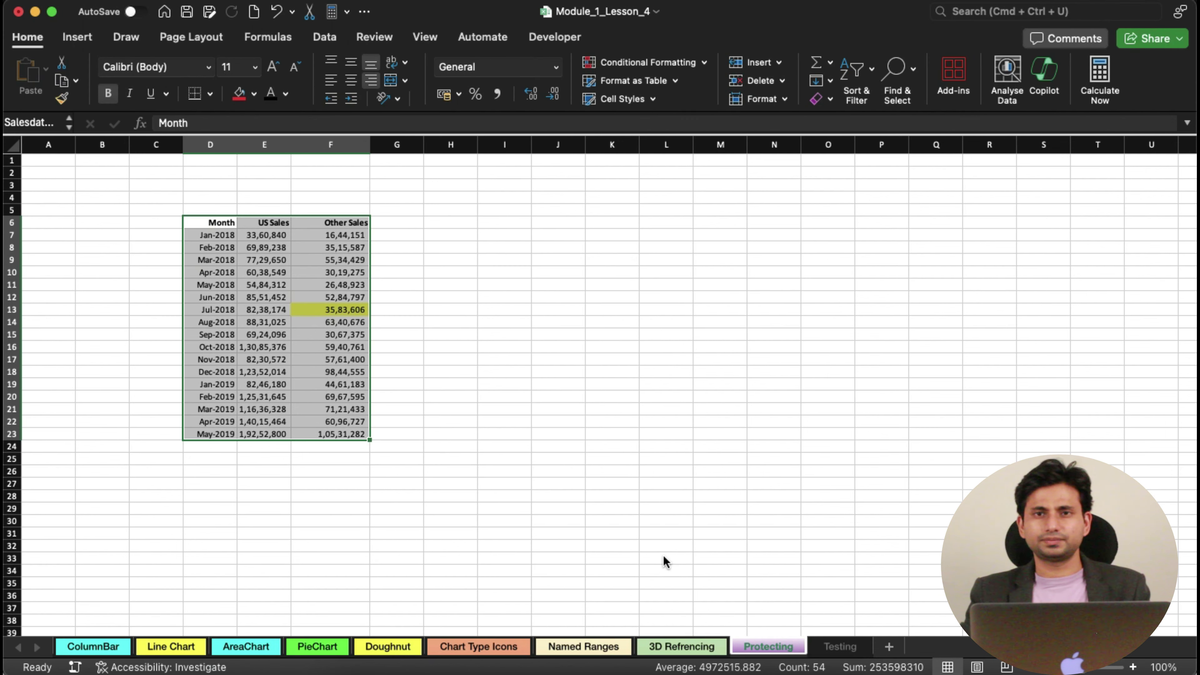